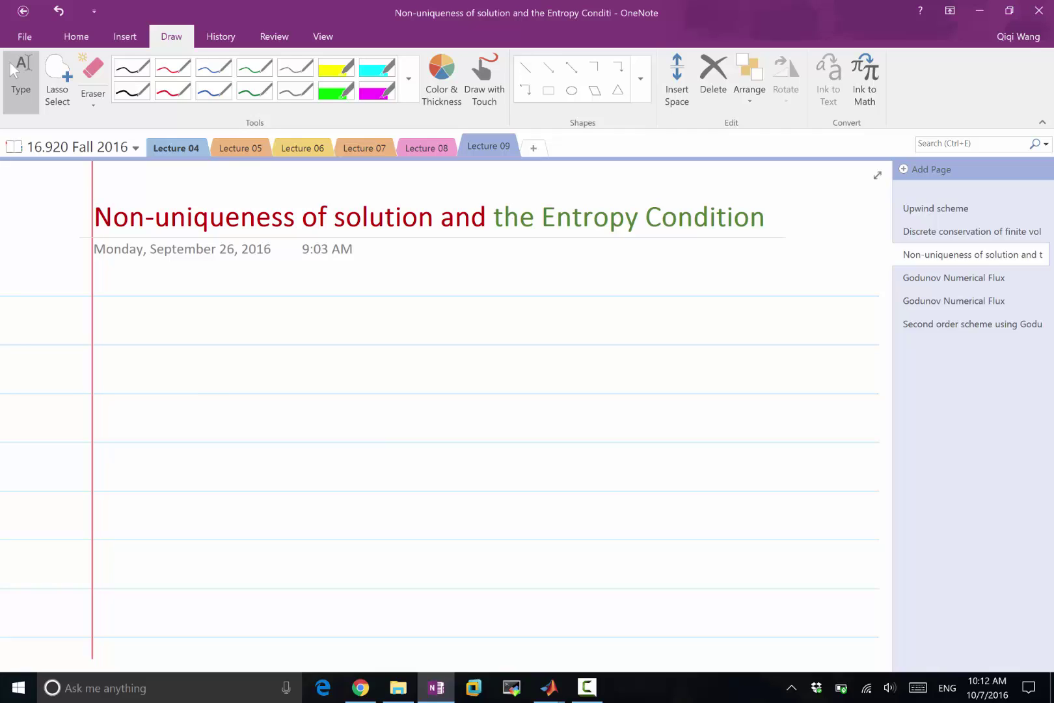
In green ink, sketch u–x axes with a ramp that rises then drops sharply, labelled u, x and 0
left_click(255, 67)
mouse_move(158, 278)
left_mouse_down()
mouse_move(165, 445)
mouse_move(166, 301)
left_mouse_up()
left_click_drag(163, 447, 502, 463)
left_click_drag(501, 447, 495, 476)
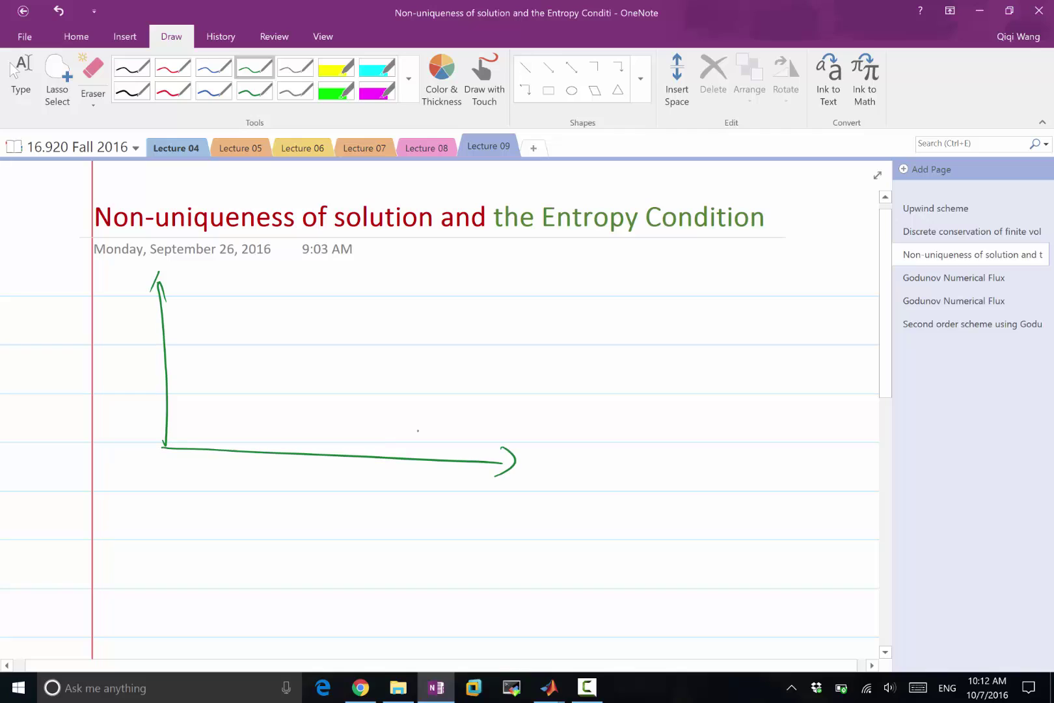
mouse_move(157, 366)
left_mouse_down()
mouse_move(321, 282)
mouse_move(317, 442)
mouse_move(506, 362)
left_mouse_up()
mouse_move(120, 270)
left_mouse_down()
mouse_move(123, 294)
mouse_move(150, 310)
left_mouse_up()
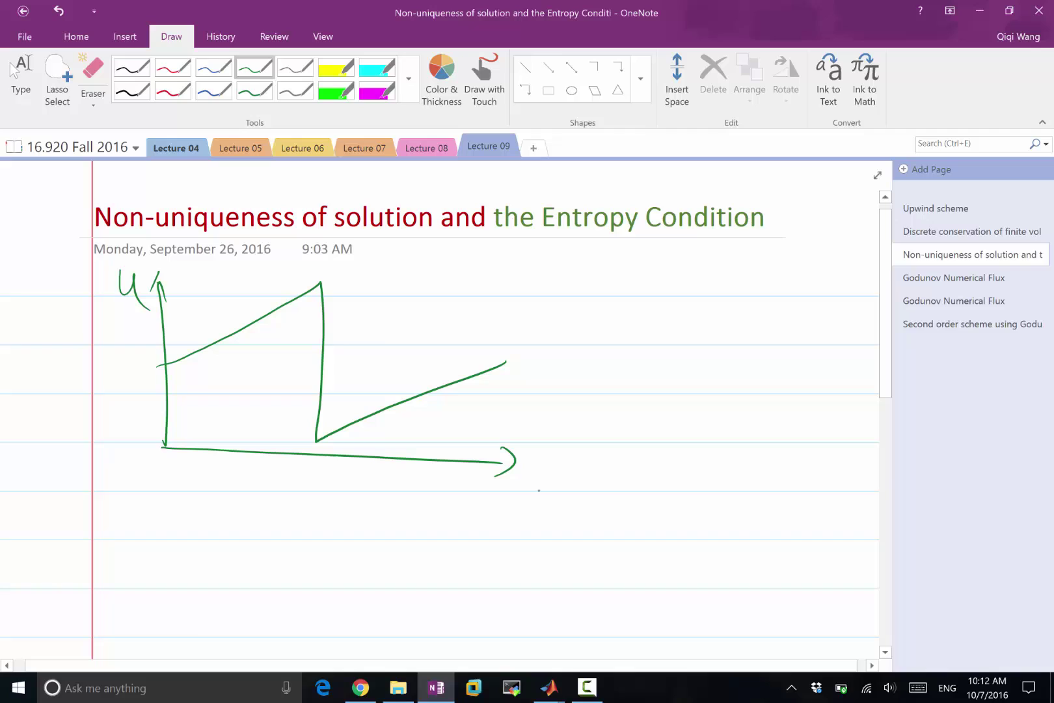
left_click_drag(549, 485, 579, 509)
left_click_drag(542, 506, 585, 482)
mouse_move(124, 361)
left_mouse_down()
mouse_move(172, 360)
mouse_move(128, 346)
left_mouse_up()
Below it, draw a second vertical u axis with a zero mark and a step from low to high
scroll(439, 399, "down", 2)
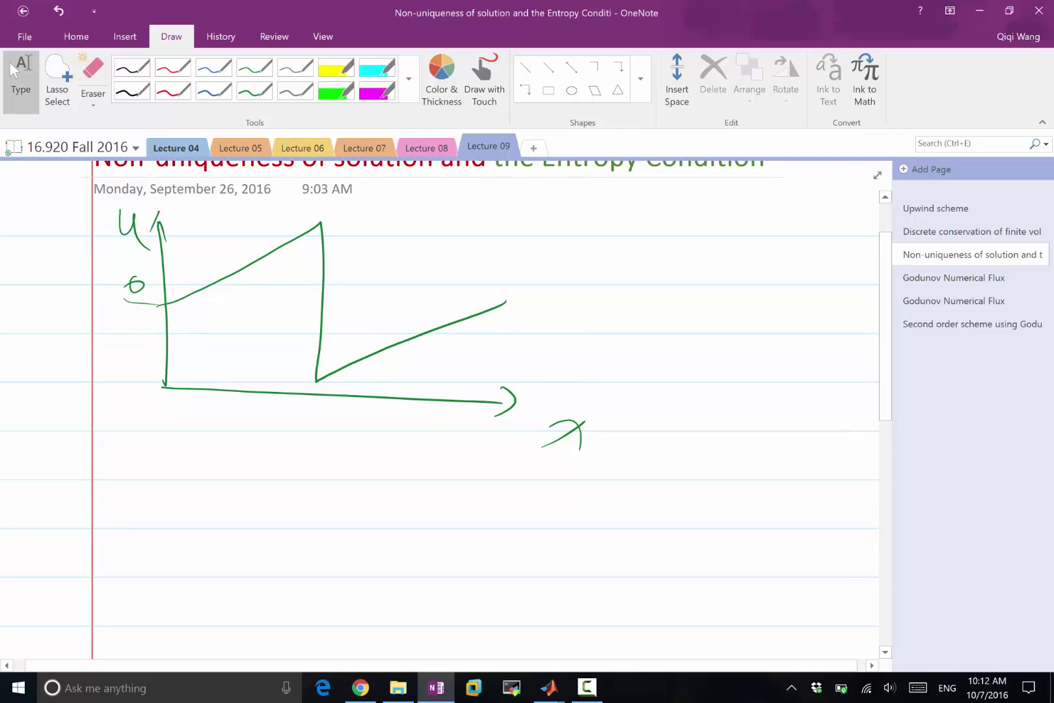
left_click_drag(167, 417, 156, 615)
left_click_drag(153, 442, 177, 443)
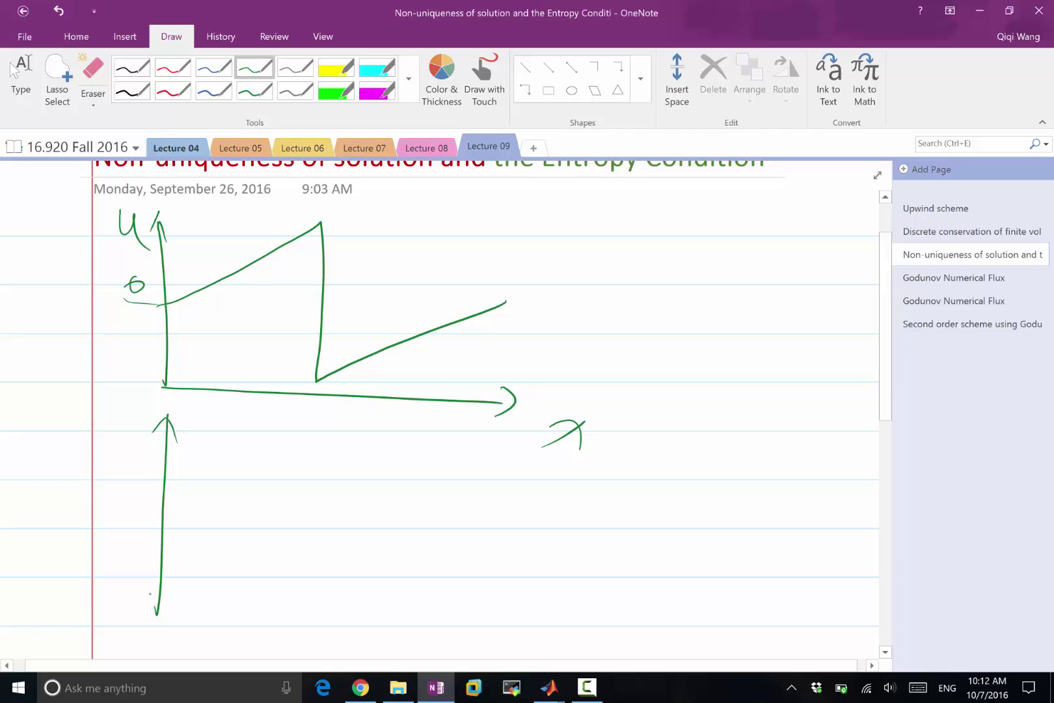
mouse_move(155, 496)
left_mouse_down()
mouse_move(167, 495)
mouse_move(126, 480)
left_mouse_up()
mouse_move(145, 576)
left_mouse_down()
mouse_move(324, 593)
mouse_move(319, 412)
mouse_move(496, 443)
left_mouse_up()
Add the lower graph's x axis and label it x, x=0, 2 and -2
mouse_move(151, 496)
left_mouse_down()
mouse_move(482, 518)
mouse_move(539, 520)
left_mouse_up()
mouse_move(550, 504)
left_mouse_down()
mouse_move(559, 507)
mouse_move(545, 525)
left_mouse_up()
left_click_drag(573, 539, 602, 522)
left_click_drag(590, 523, 601, 544)
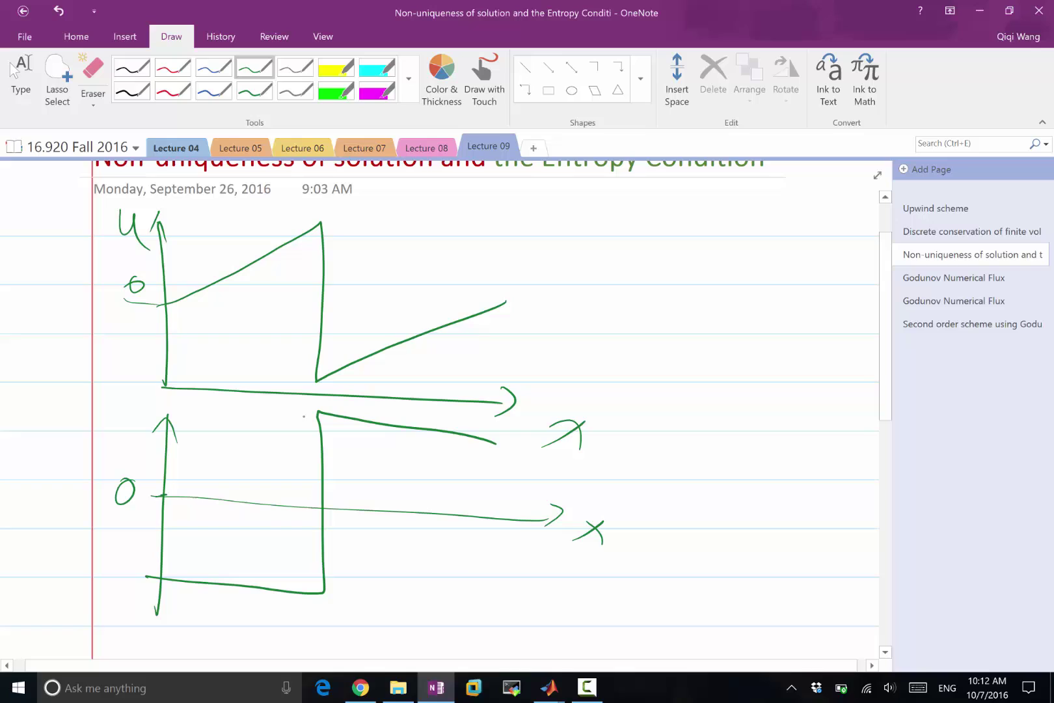
left_click_drag(333, 485, 339, 493)
mouse_move(347, 480)
left_mouse_down()
mouse_move(337, 495)
mouse_move(358, 488)
left_mouse_up()
left_click_drag(351, 492, 359, 493)
left_click_drag(370, 485, 368, 486)
mouse_move(171, 435)
left_mouse_down()
mouse_move(169, 392)
mouse_move(179, 394)
mouse_move(170, 409)
mouse_move(120, 398)
mouse_move(134, 421)
left_mouse_up()
left_click_drag(103, 573, 142, 577)
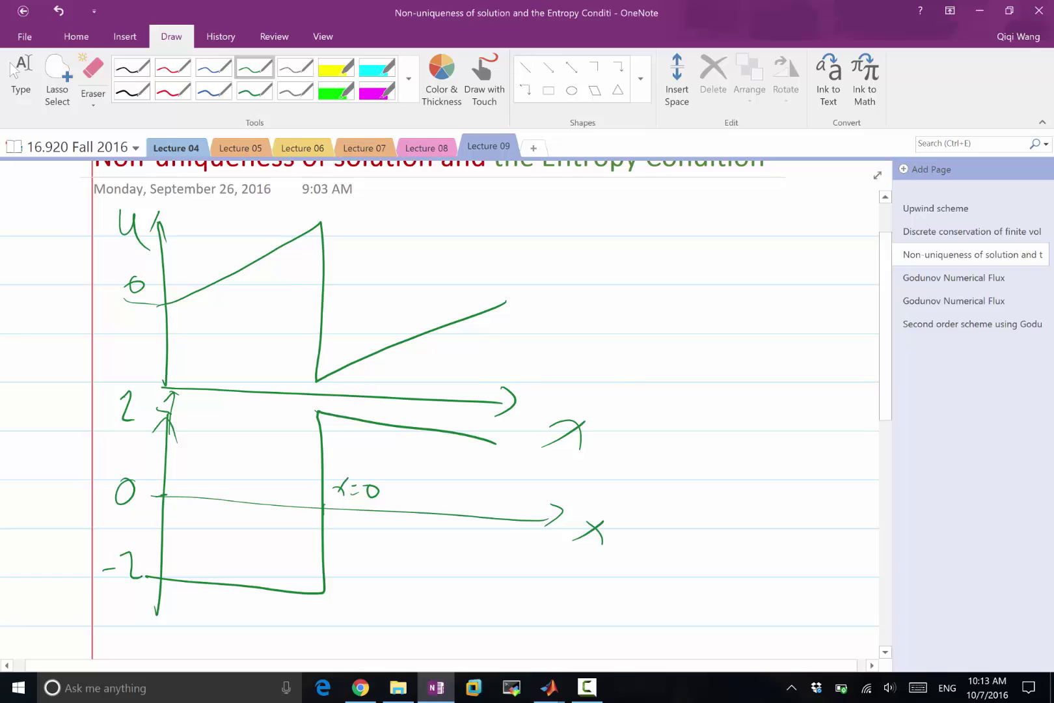
Leave pen mode, scroll down the page, and briefly bring up the Alt+Tab window switcher
left_click(21, 81)
scroll(447, 403, "down", 4)
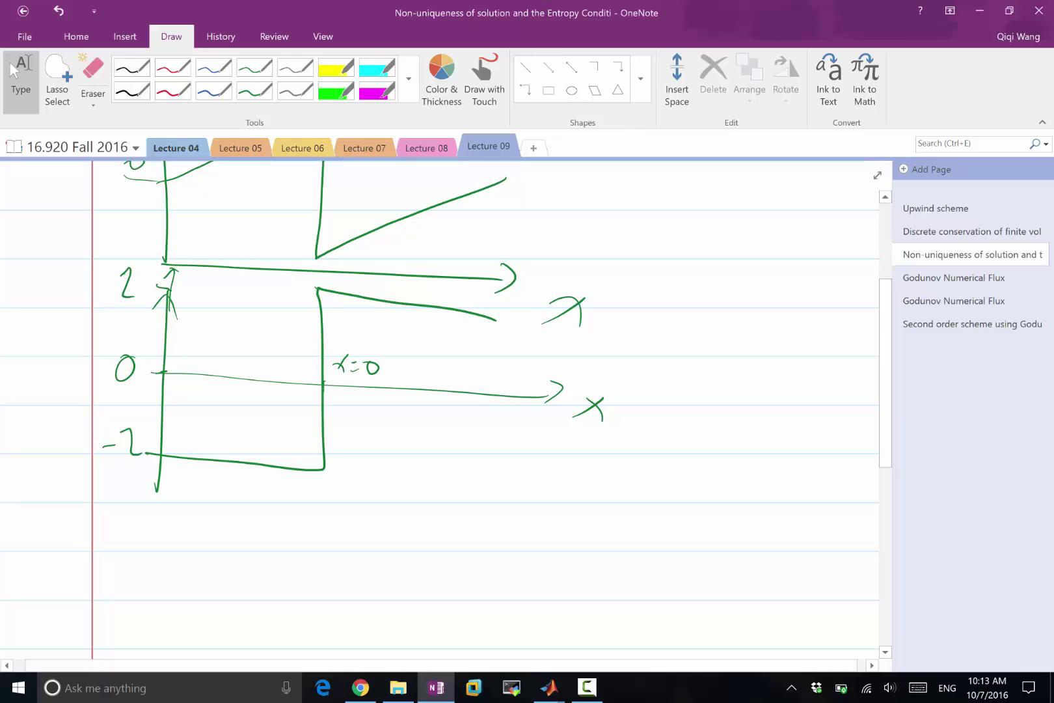
key("alt+Tab")
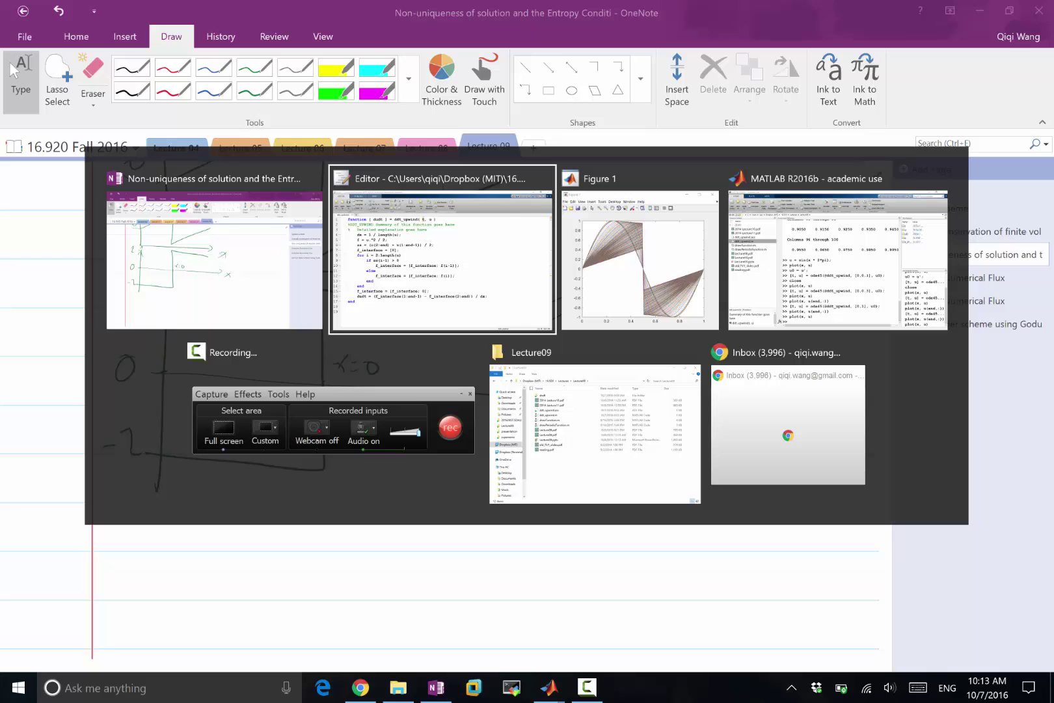
key("Escape")
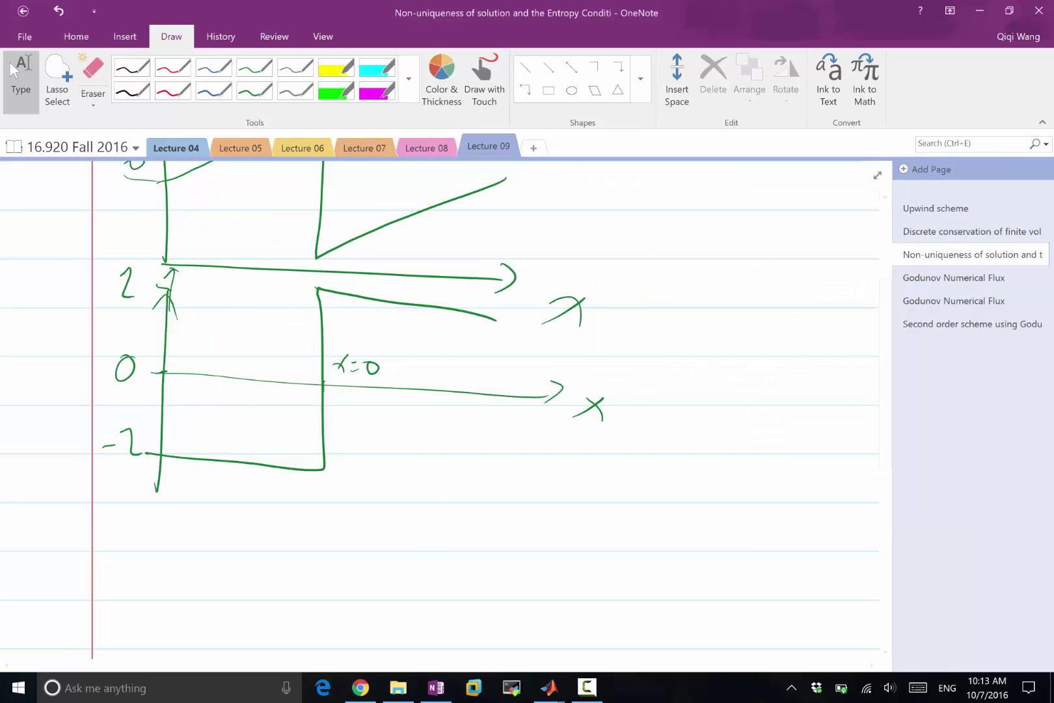
In ddt_upwind.m, highlight the usages of f_interface, f and u, then return to OneNote
key("alt+Tab")
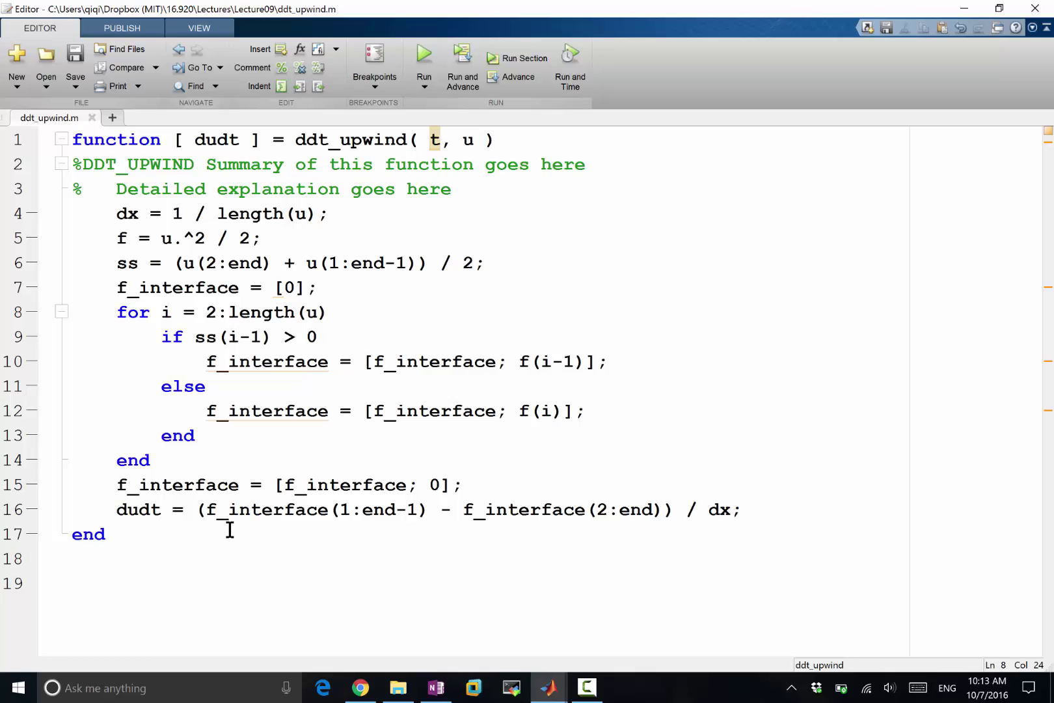
left_click(273, 514)
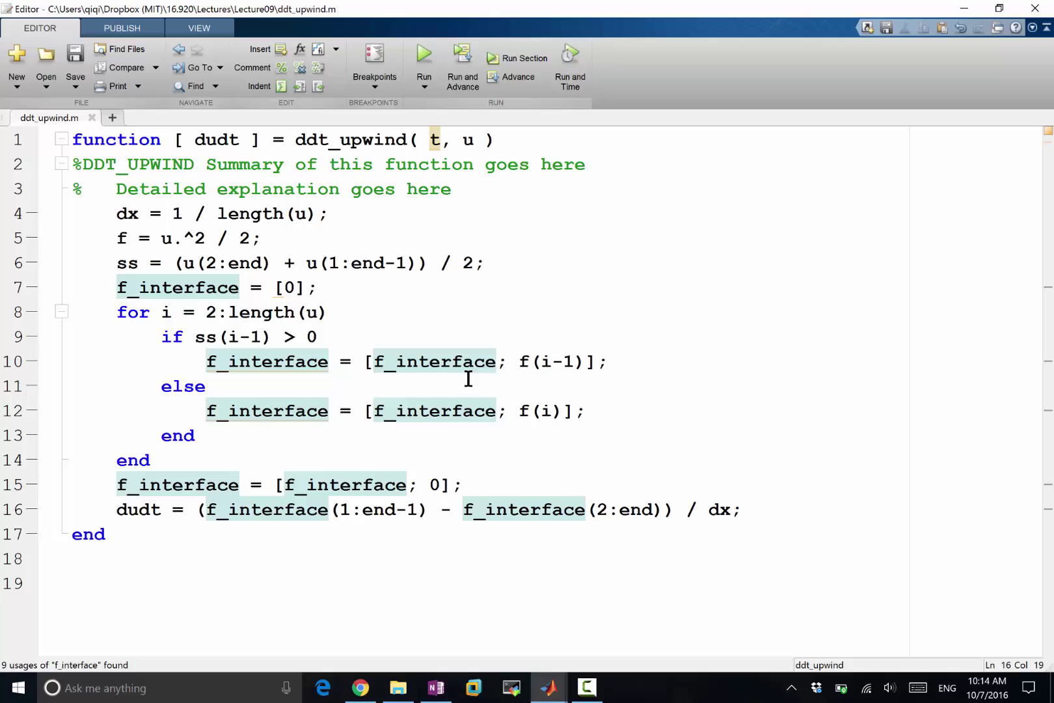
left_click(521, 362)
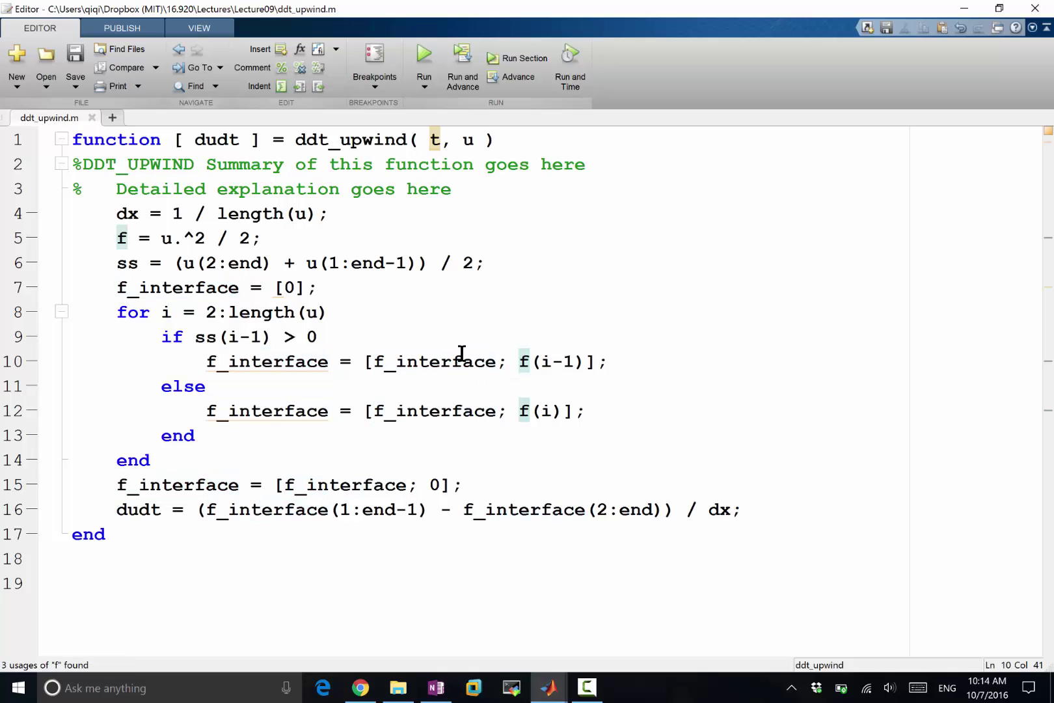
left_click(165, 252)
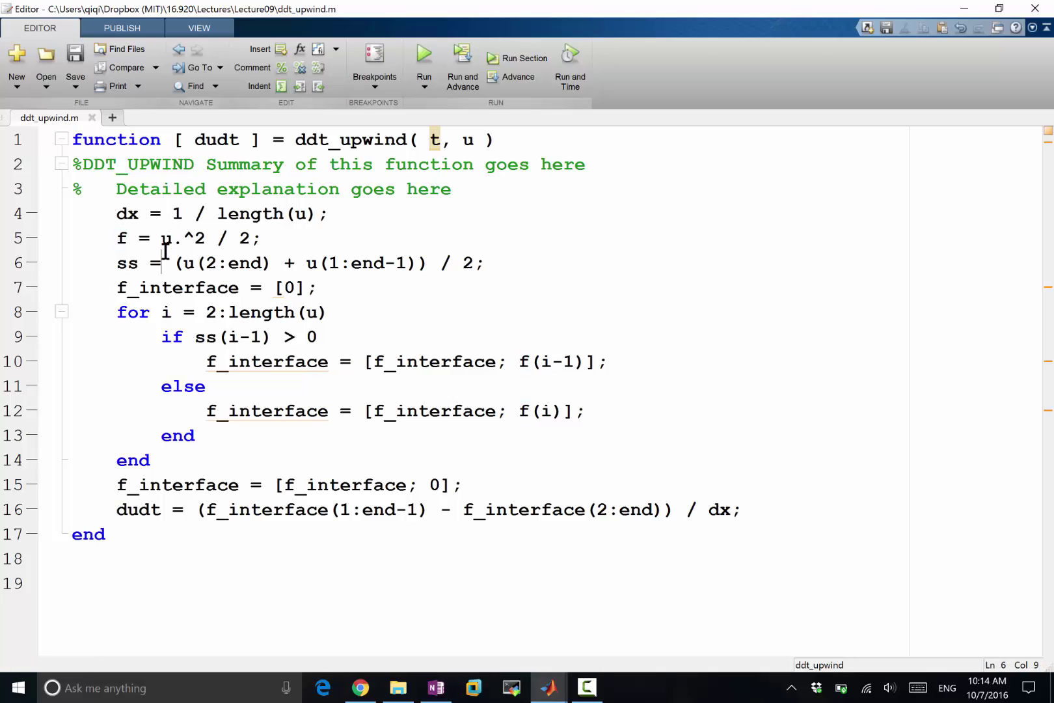
left_click(163, 238)
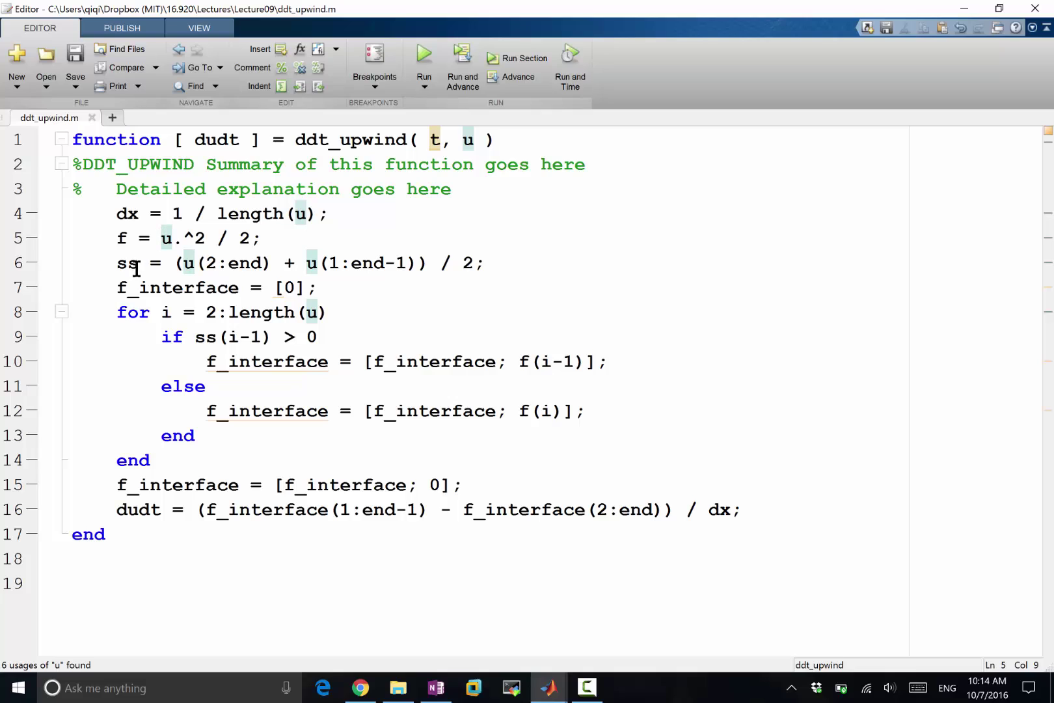
left_click(123, 238)
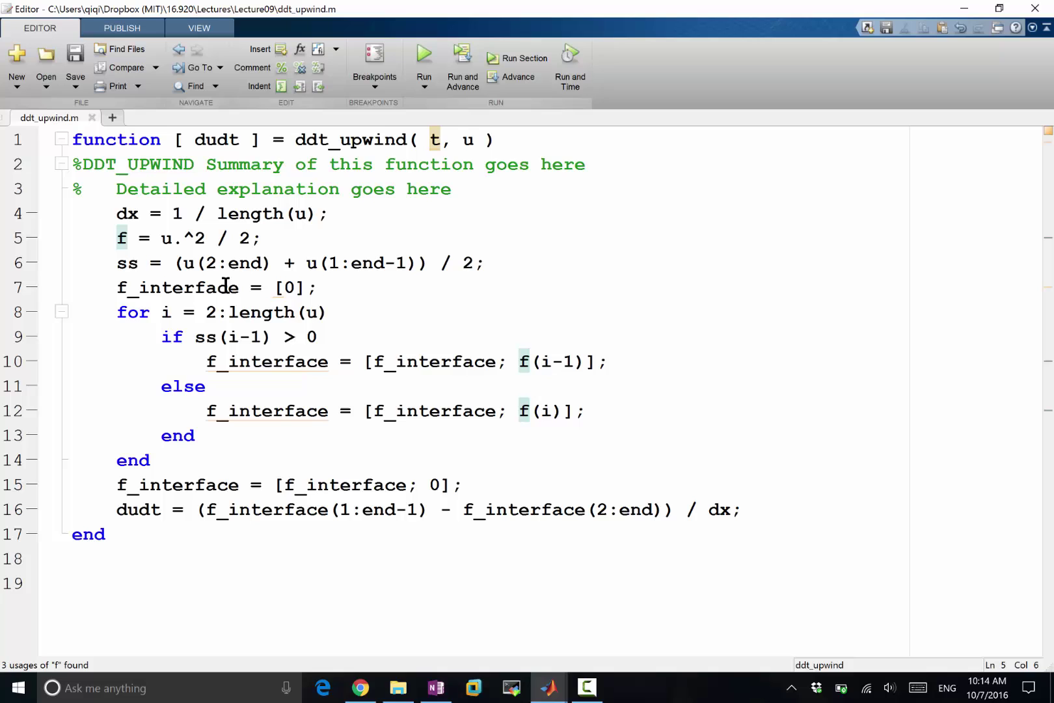
key("alt+Tab")
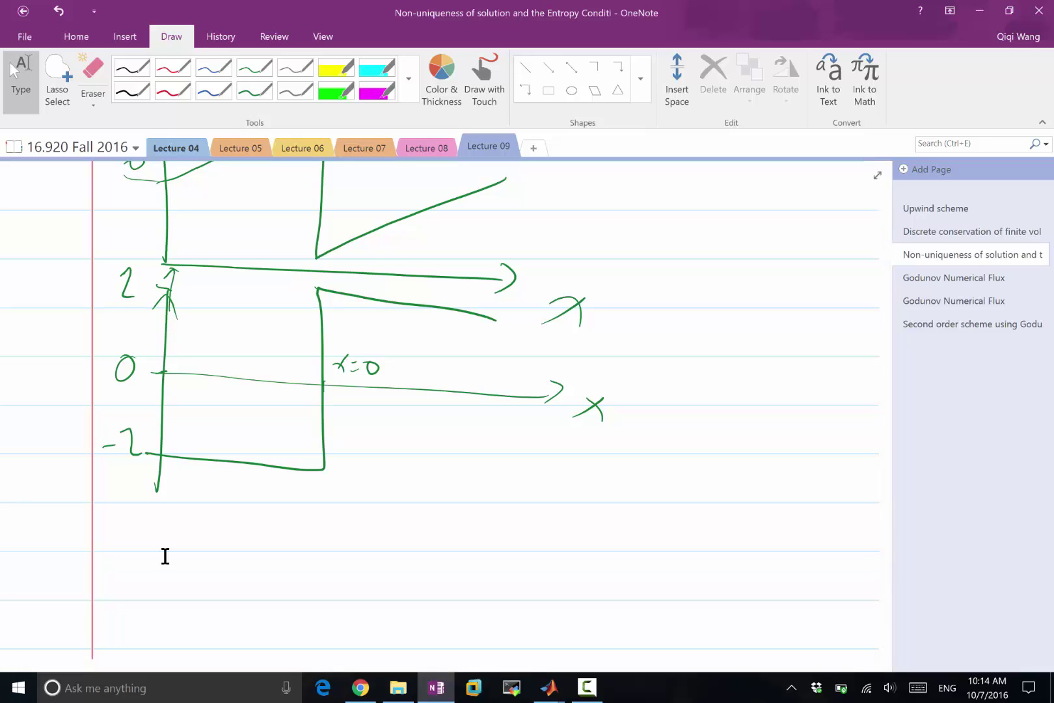
Draw the green drop from 2 down to −2 on the right, closing the square pulse
key("alt+Tab")
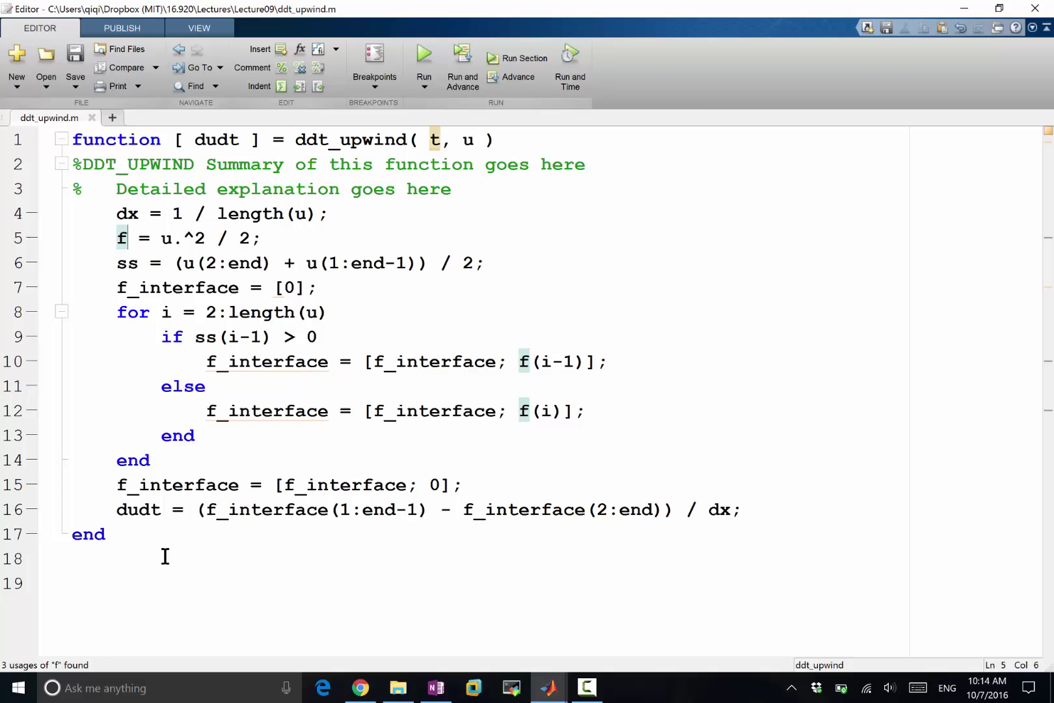
key("alt+Tab")
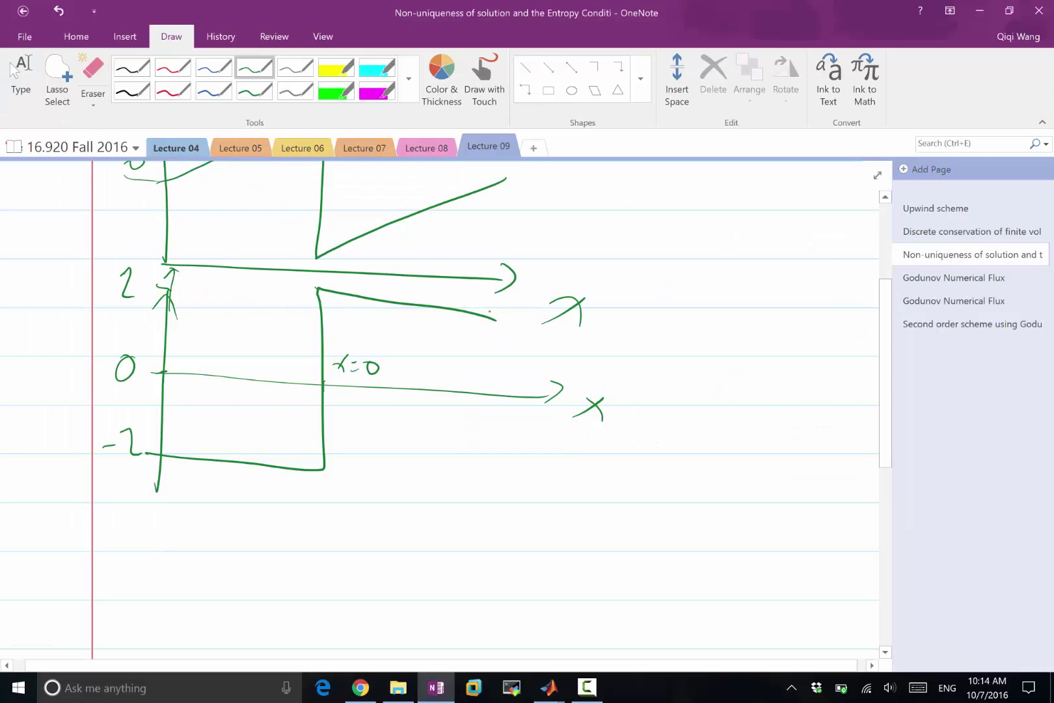
mouse_move(496, 315)
left_mouse_down()
mouse_move(493, 387)
mouse_move(534, 472)
left_mouse_up()
left_click_drag(492, 316, 514, 470)
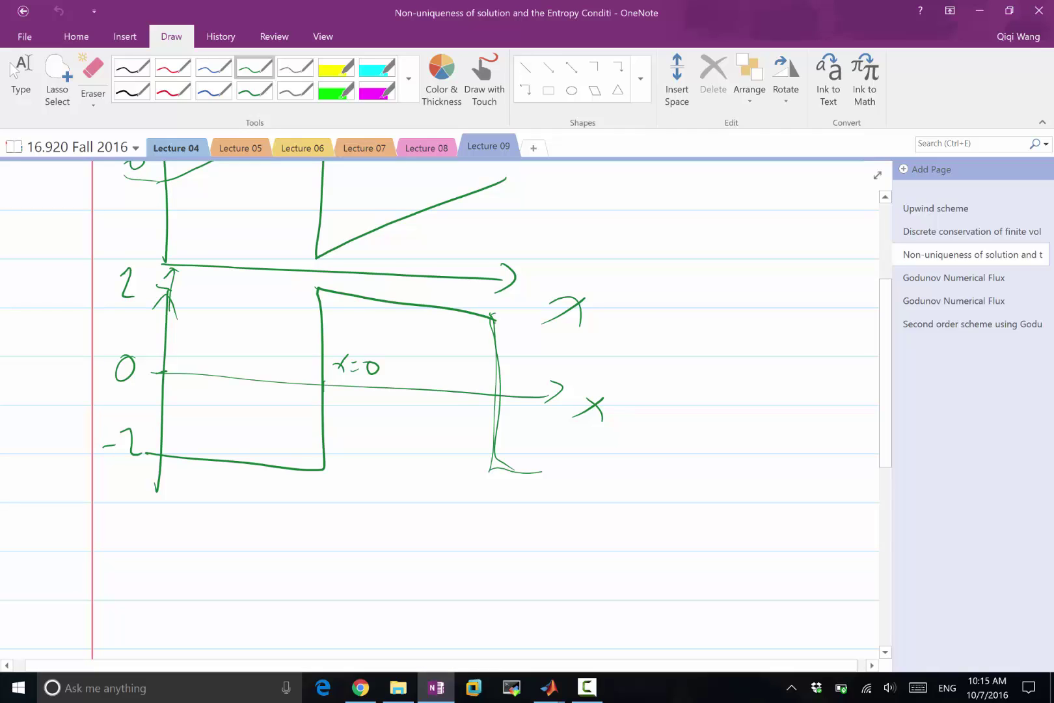
mouse_move(493, 318)
left_mouse_down()
mouse_move(494, 462)
mouse_move(541, 473)
left_mouse_up()
left_click_drag(310, 467, 321, 466)
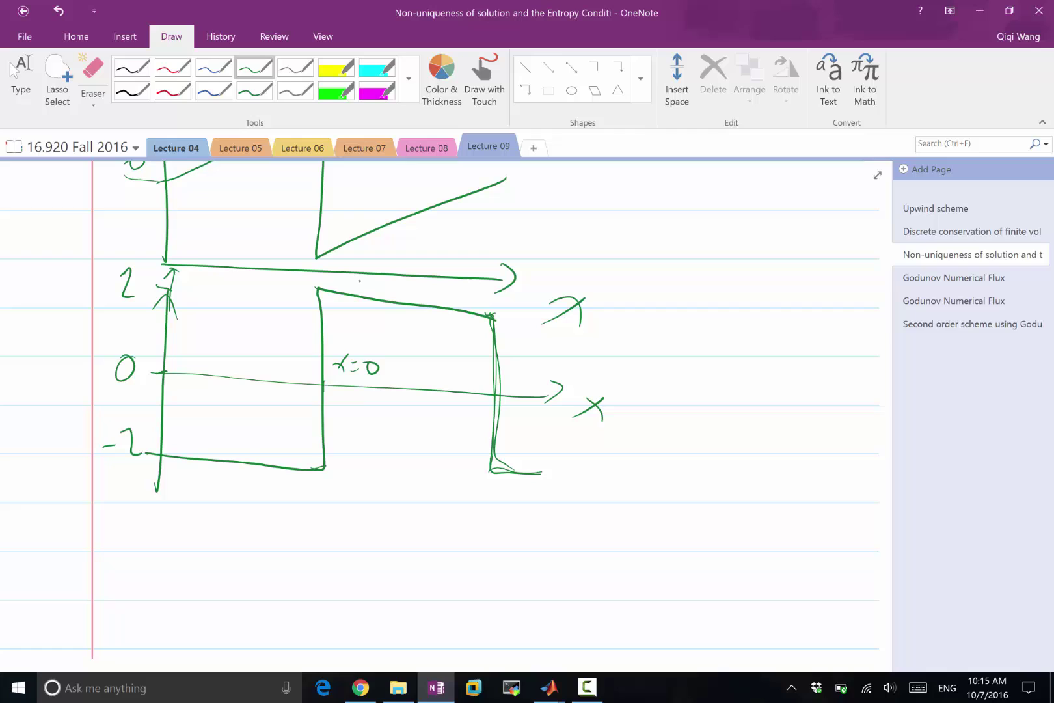
Write ∂u/∂t + in green below the sketches
scroll(440, 416, "down", 2)
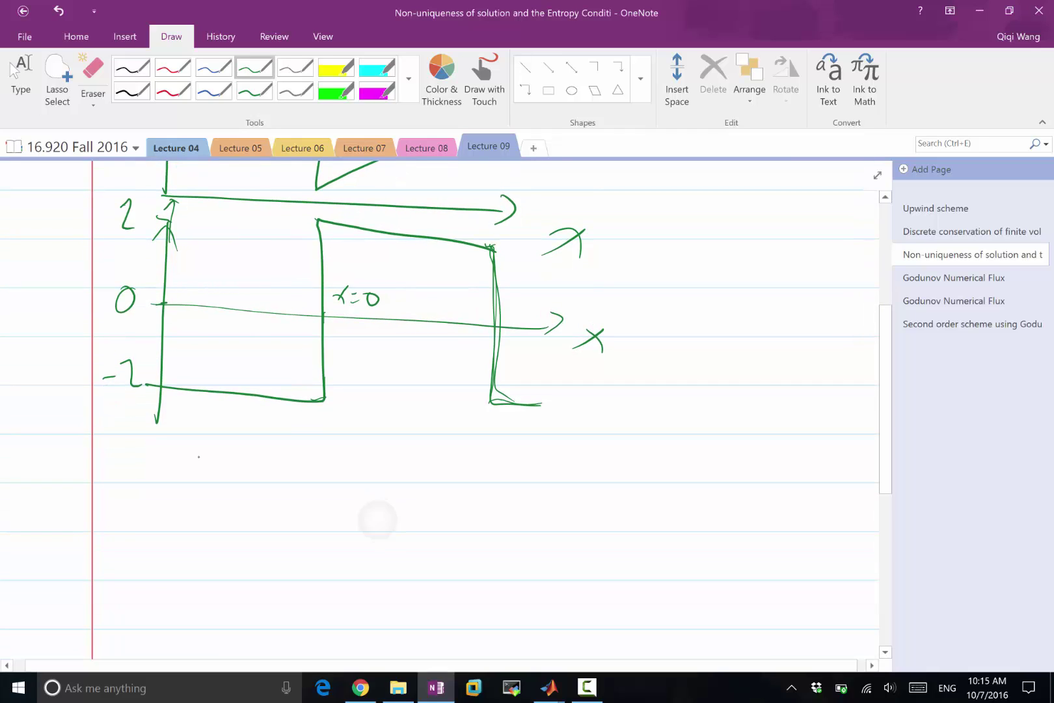
mouse_move(199, 454)
left_mouse_down()
mouse_move(212, 476)
mouse_move(254, 475)
left_mouse_up()
mouse_move(190, 486)
left_mouse_down()
mouse_move(266, 480)
mouse_move(223, 506)
mouse_move(249, 515)
left_mouse_up()
left_click_drag(234, 505, 309, 487)
left_click_drag(301, 464, 305, 494)
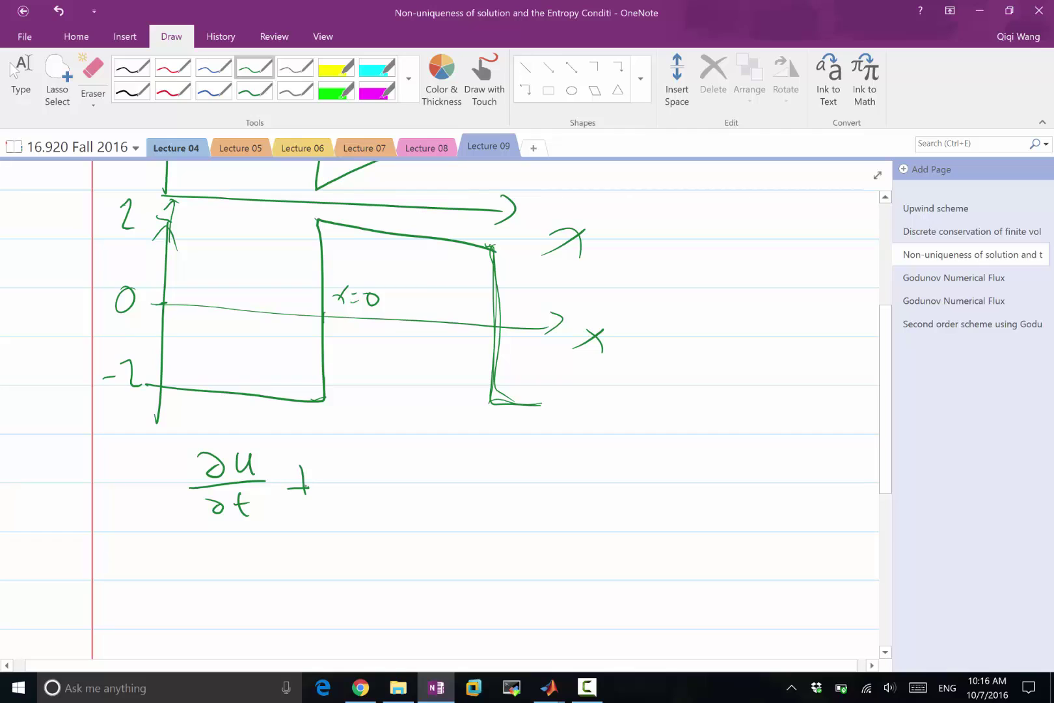
Complete the equation with ∂f(u)/∂x = ε ∂²u/∂x² and underline it
mouse_move(339, 446)
left_mouse_down()
mouse_move(408, 443)
mouse_move(372, 466)
mouse_move(378, 436)
left_mouse_up()
mouse_move(390, 420)
left_mouse_down()
mouse_move(387, 454)
mouse_move(406, 467)
left_mouse_up()
left_click_drag(336, 490, 428, 479)
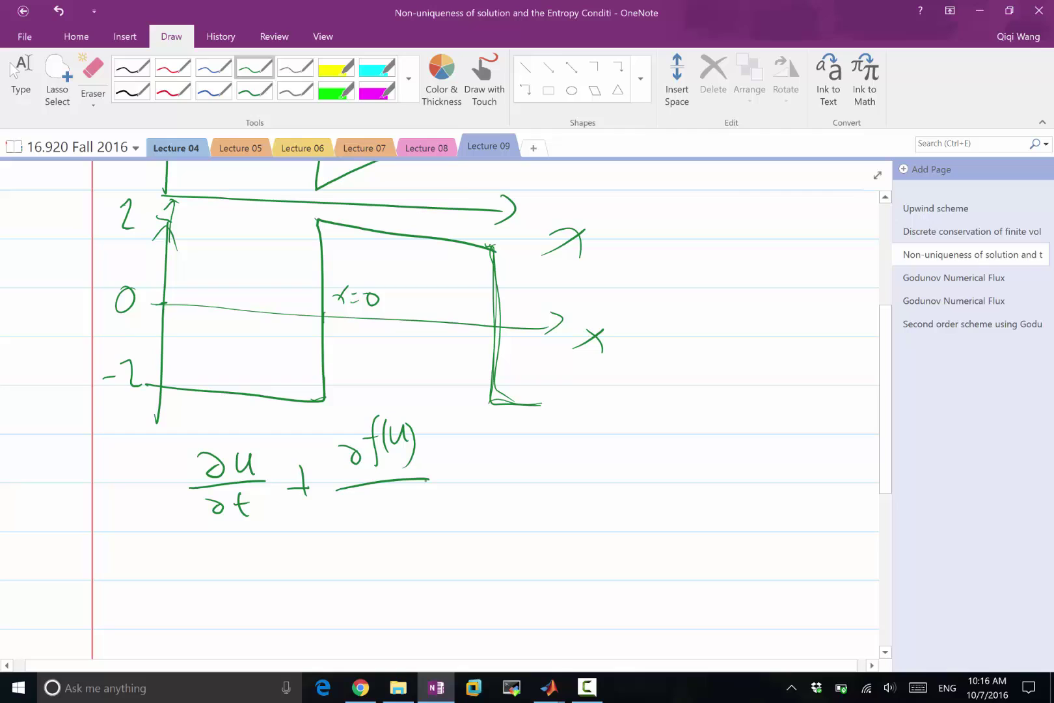
mouse_move(373, 507)
left_mouse_down()
mouse_move(365, 516)
mouse_move(401, 523)
left_mouse_up()
left_click_drag(399, 500, 381, 520)
mouse_move(456, 479)
left_mouse_down()
mouse_move(484, 478)
mouse_move(486, 495)
mouse_move(516, 488)
mouse_move(531, 504)
left_mouse_up()
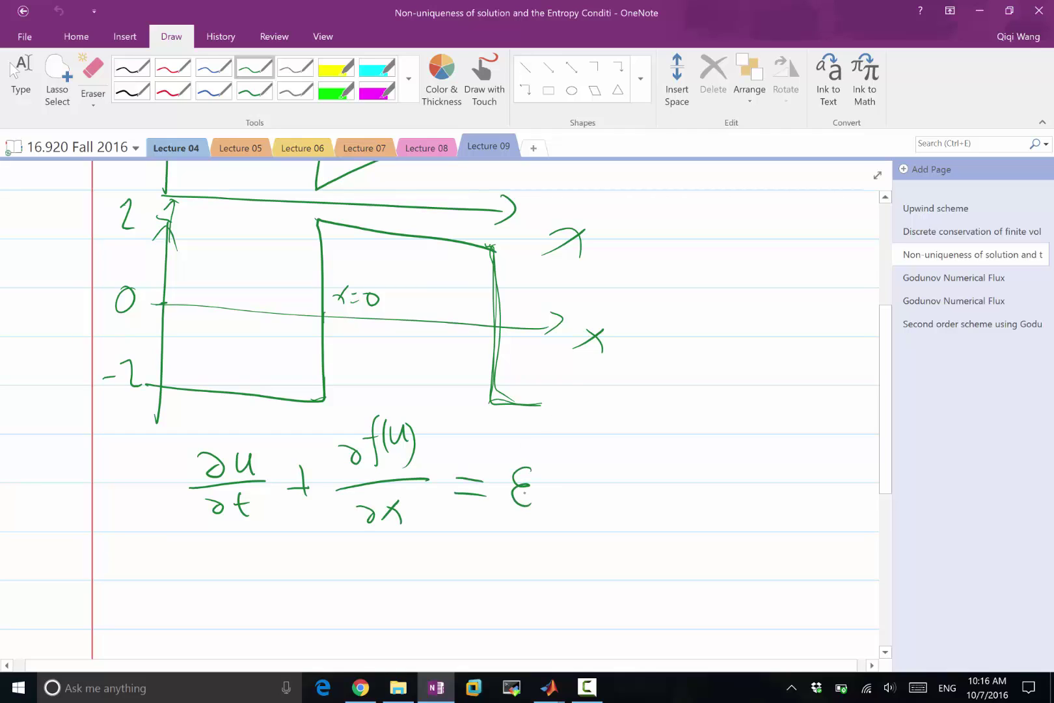
left_click_drag(554, 449, 626, 473)
mouse_move(570, 495)
left_mouse_down()
mouse_move(585, 503)
mouse_move(577, 508)
left_mouse_up()
left_click_drag(595, 493, 608, 504)
mouse_move(607, 494)
left_mouse_down()
mouse_move(591, 515)
mouse_move(626, 495)
left_mouse_up()
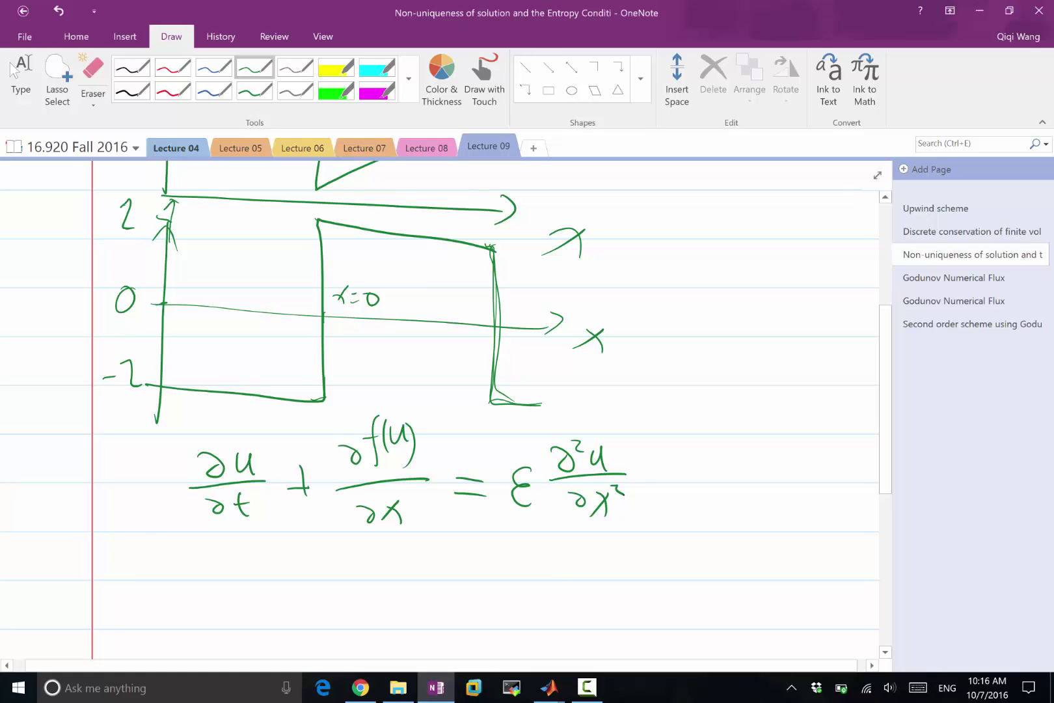
left_click_drag(177, 553, 657, 578)
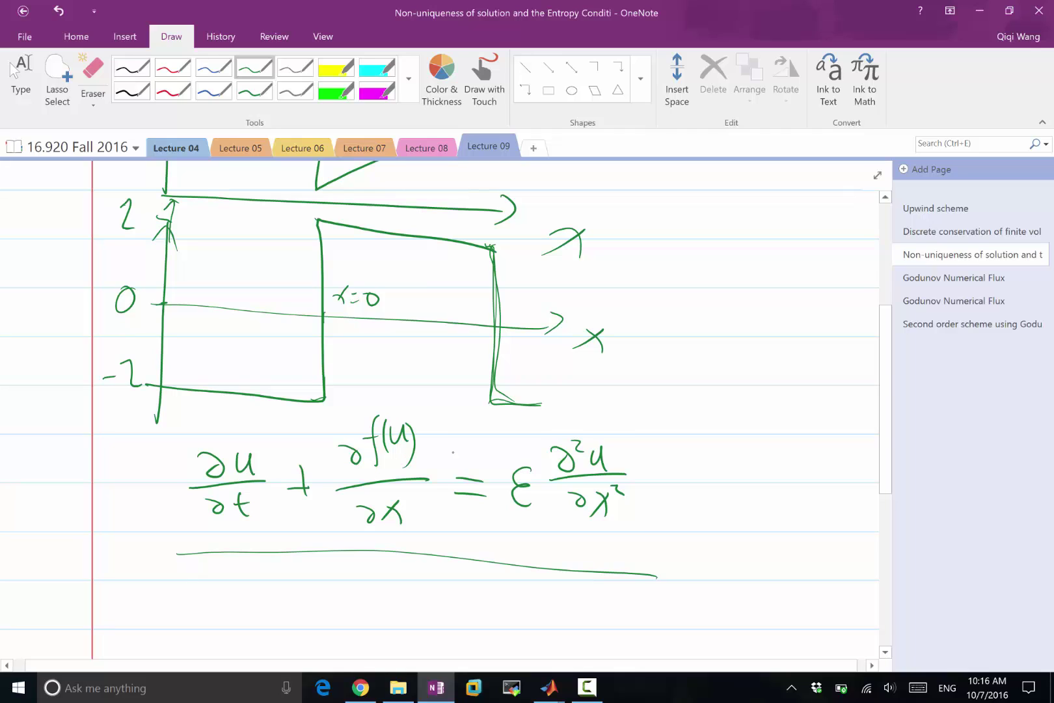
Circle the ε term in green, reinforce the underline, and trace the pulse's left edge in red
mouse_move(608, 405)
left_mouse_down()
mouse_move(654, 576)
mouse_move(571, 404)
left_mouse_up()
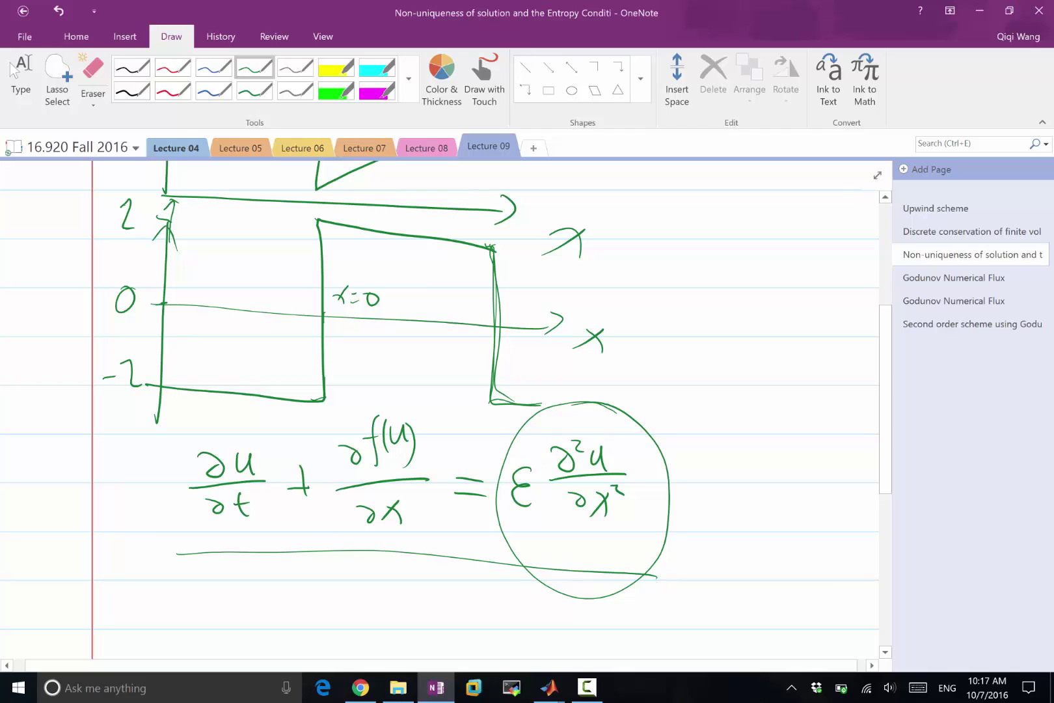
left_click_drag(311, 554, 426, 546)
left_click(173, 67)
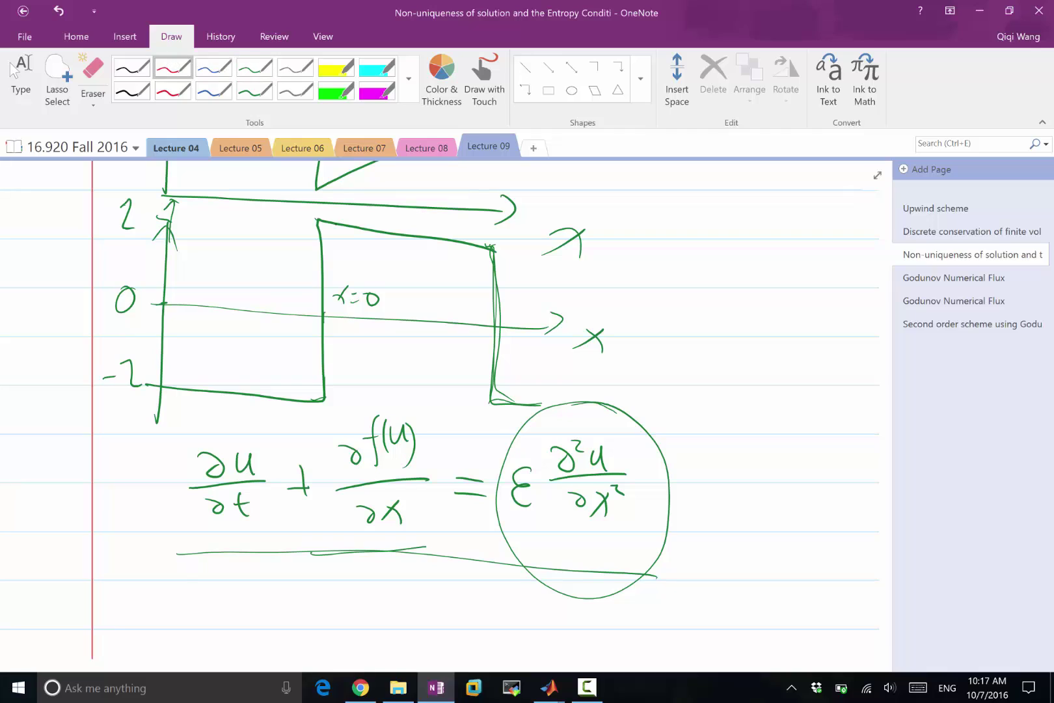
mouse_move(325, 223)
left_mouse_down()
mouse_move(322, 372)
mouse_move(316, 398)
mouse_move(303, 400)
left_mouse_up()
Below the equation, draw a red vertical t axis with its label
scroll(443, 417, "down", 5)
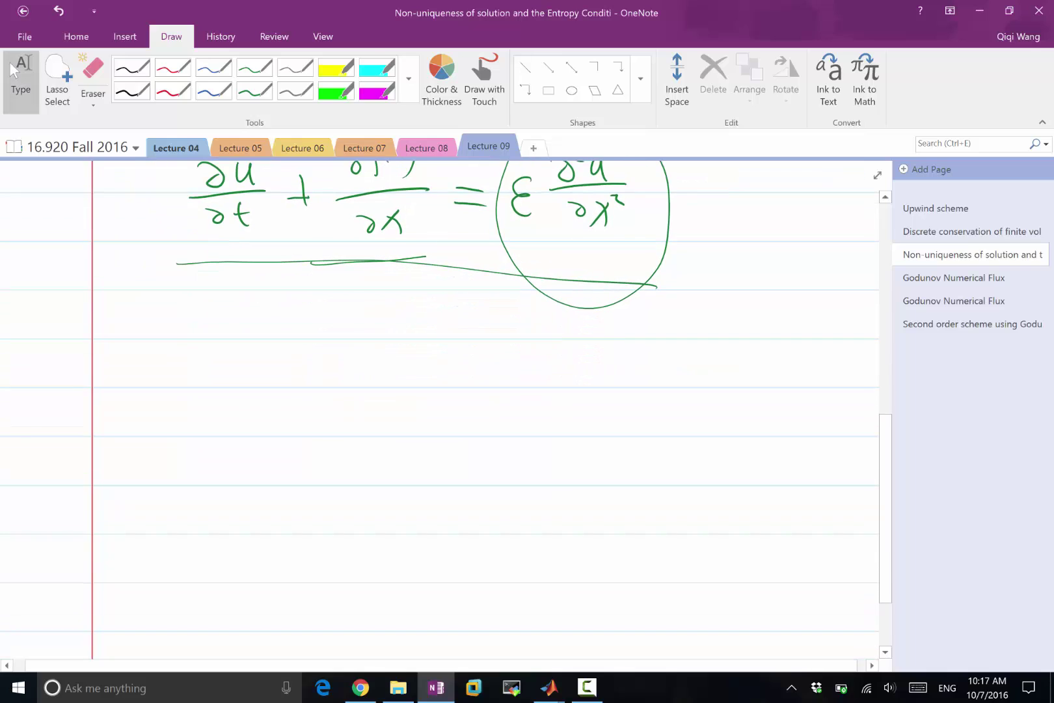
mouse_move(184, 306)
left_mouse_down()
mouse_move(194, 545)
mouse_move(185, 305)
mouse_move(193, 319)
left_mouse_up()
mouse_move(142, 287)
left_mouse_down()
mouse_move(141, 315)
mouse_move(149, 297)
left_mouse_up()
left_click_drag(189, 546, 671, 546)
Finish and label the red x axis, and circle x=0 on the step sketch in red
mouse_move(655, 534)
left_mouse_down()
mouse_move(671, 547)
mouse_move(662, 555)
left_mouse_up()
mouse_move(704, 549)
left_mouse_down()
mouse_move(721, 571)
mouse_move(687, 575)
left_mouse_up()
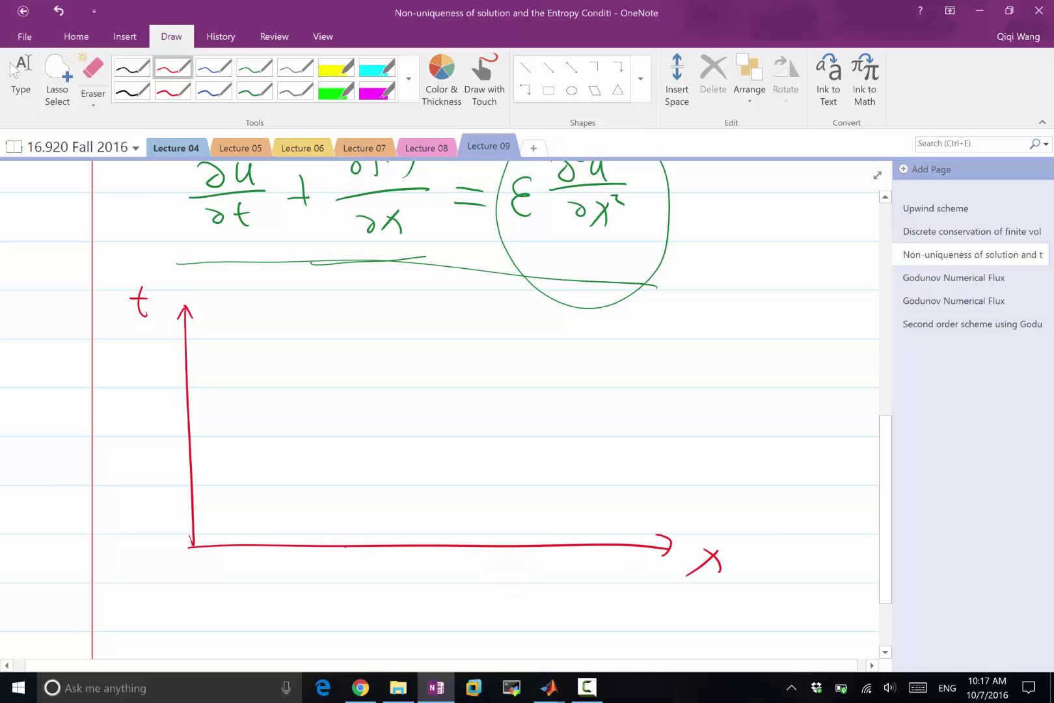
scroll(439, 410, "up", 3)
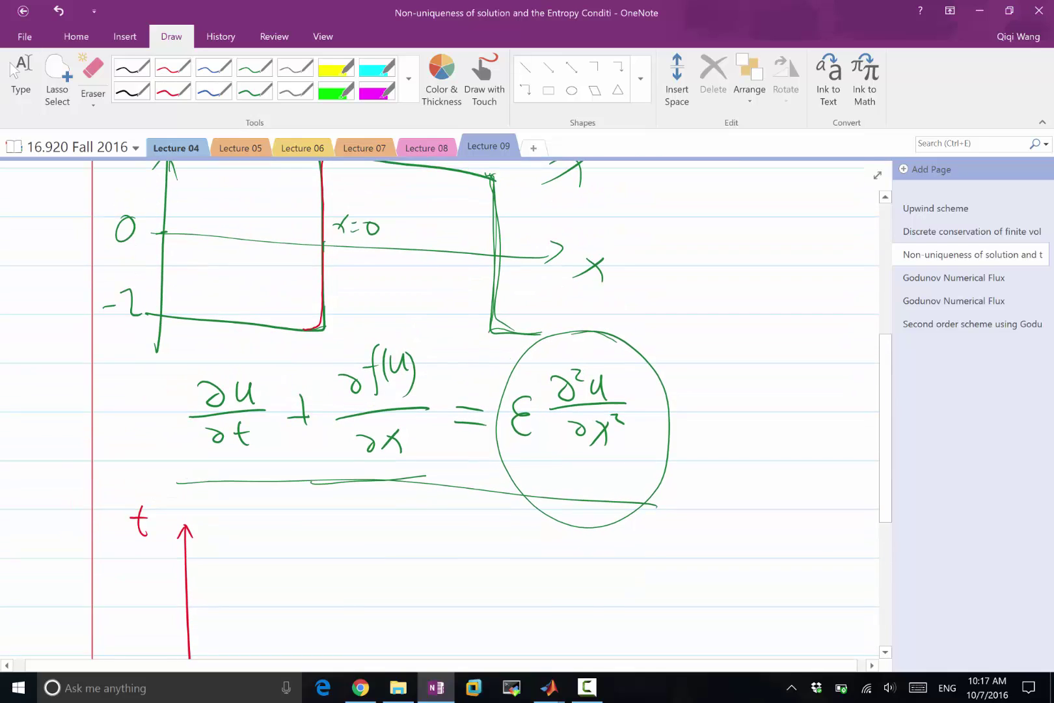
scroll(440, 410, "down", 1)
left_click(173, 67)
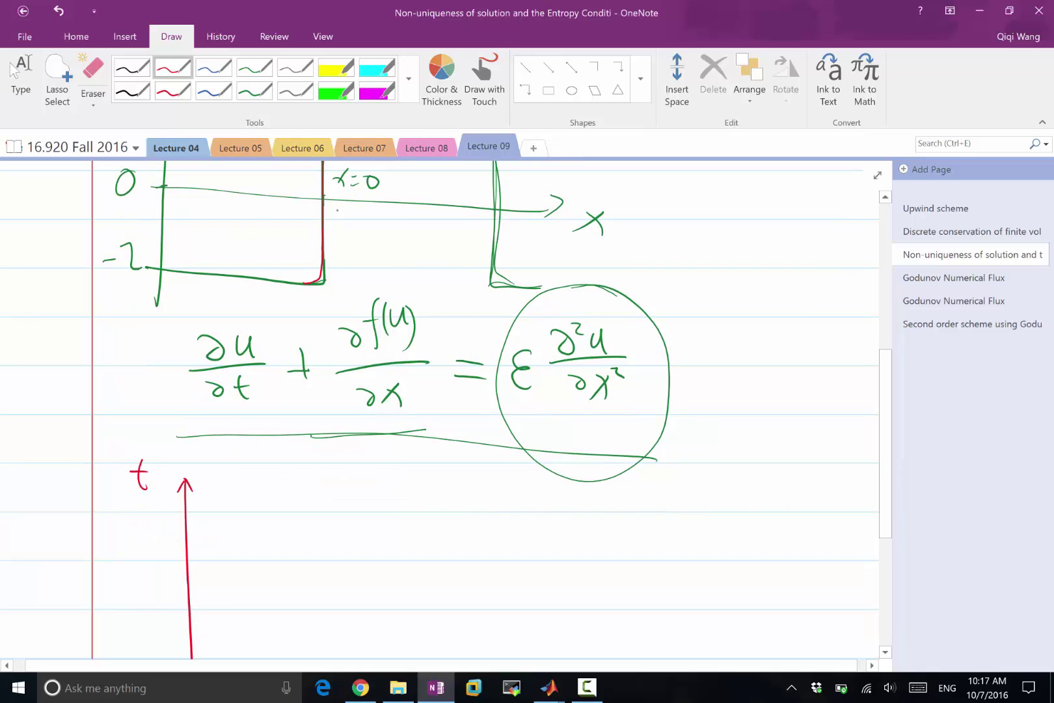
mouse_move(357, 191)
left_mouse_down()
mouse_move(323, 177)
mouse_move(355, 187)
left_mouse_up()
scroll(439, 410, "down", 3)
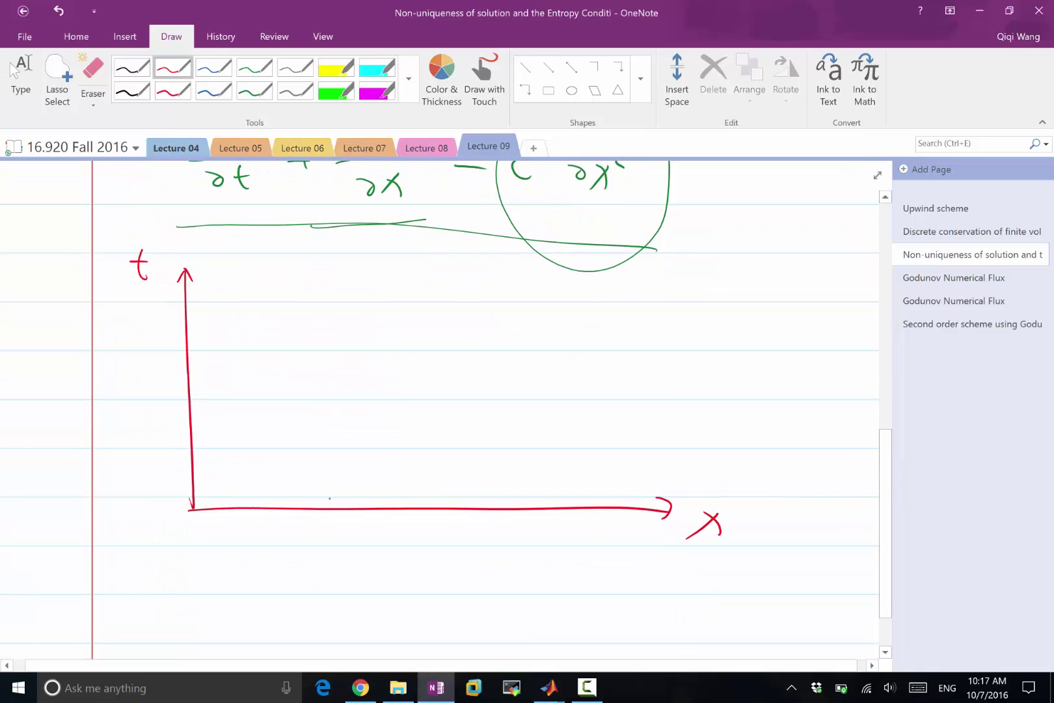
Draw three left-leaning and four right-leaning red characteristic lines on the x-t axes
left_click_drag(333, 508, 206, 428)
left_click_drag(303, 502, 200, 457)
left_click_drag(248, 500, 189, 470)
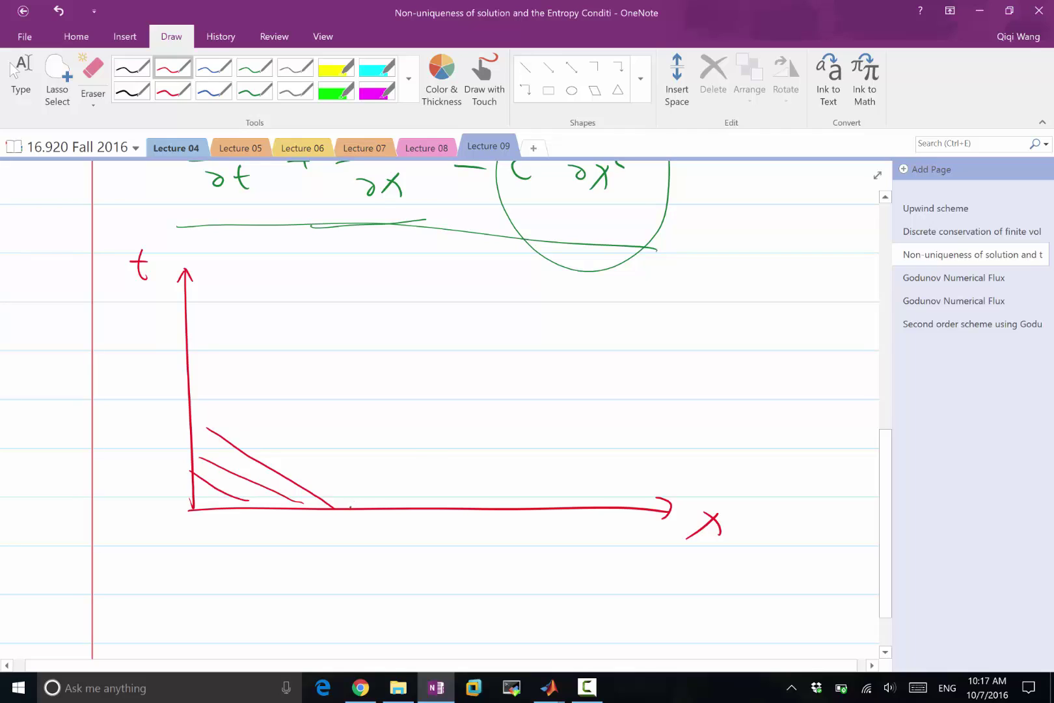
left_click_drag(350, 506, 470, 425)
left_click_drag(385, 505, 498, 440)
left_click_drag(428, 505, 525, 449)
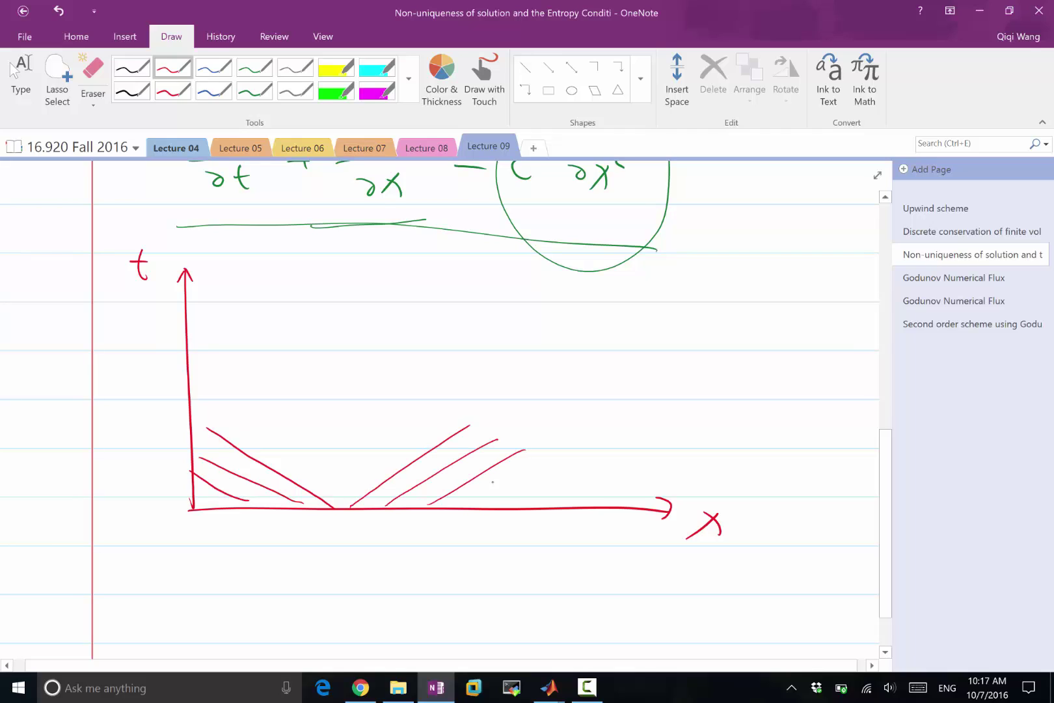
left_click_drag(468, 501, 544, 461)
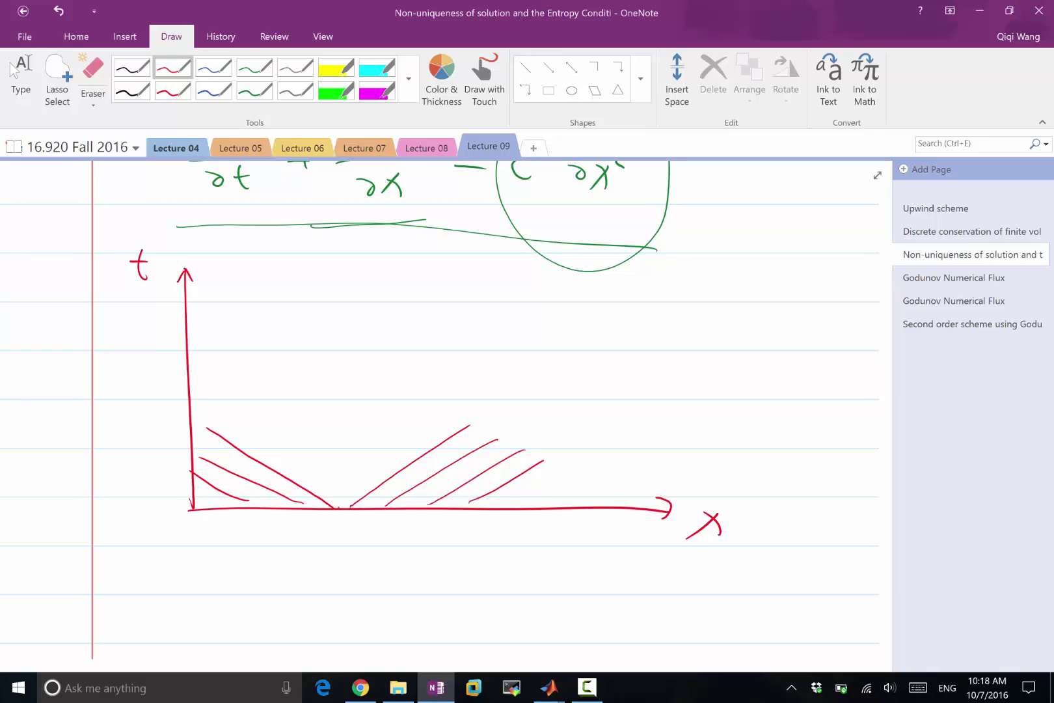
Draw red fan characteristics rising from the origin in the middle of the diagram
left_click(499, 414)
scroll(499, 414, "down", 1)
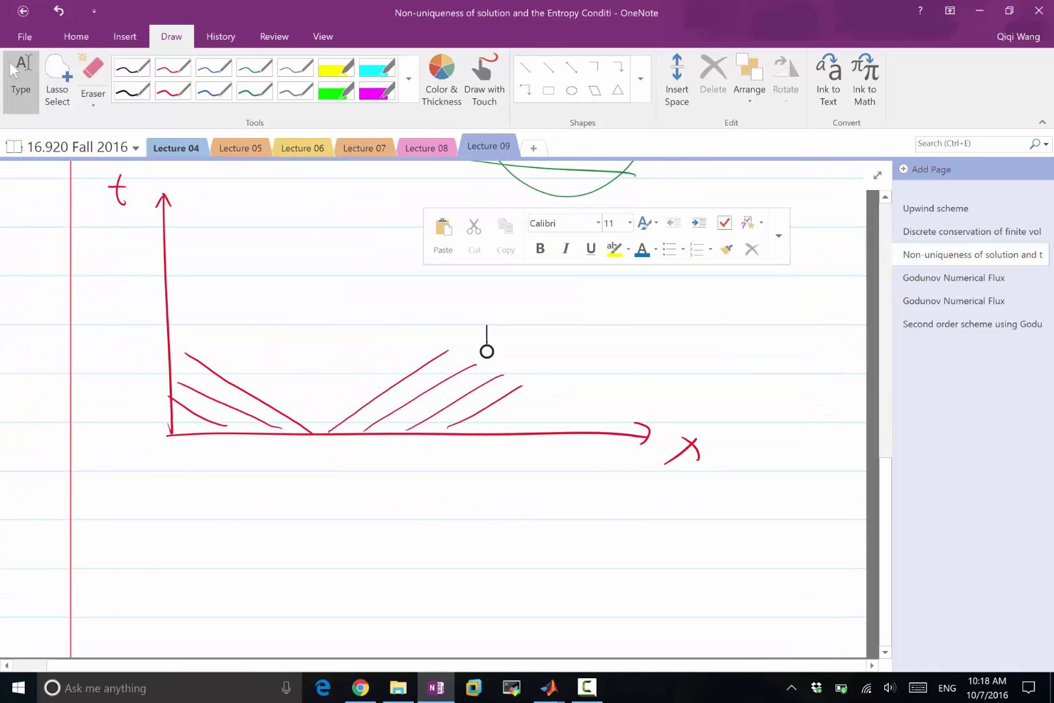
mouse_move(320, 431)
left_mouse_down()
mouse_move(203, 292)
mouse_move(313, 396)
mouse_move(297, 270)
mouse_move(352, 294)
left_mouse_up()
left_click_drag(324, 426, 395, 320)
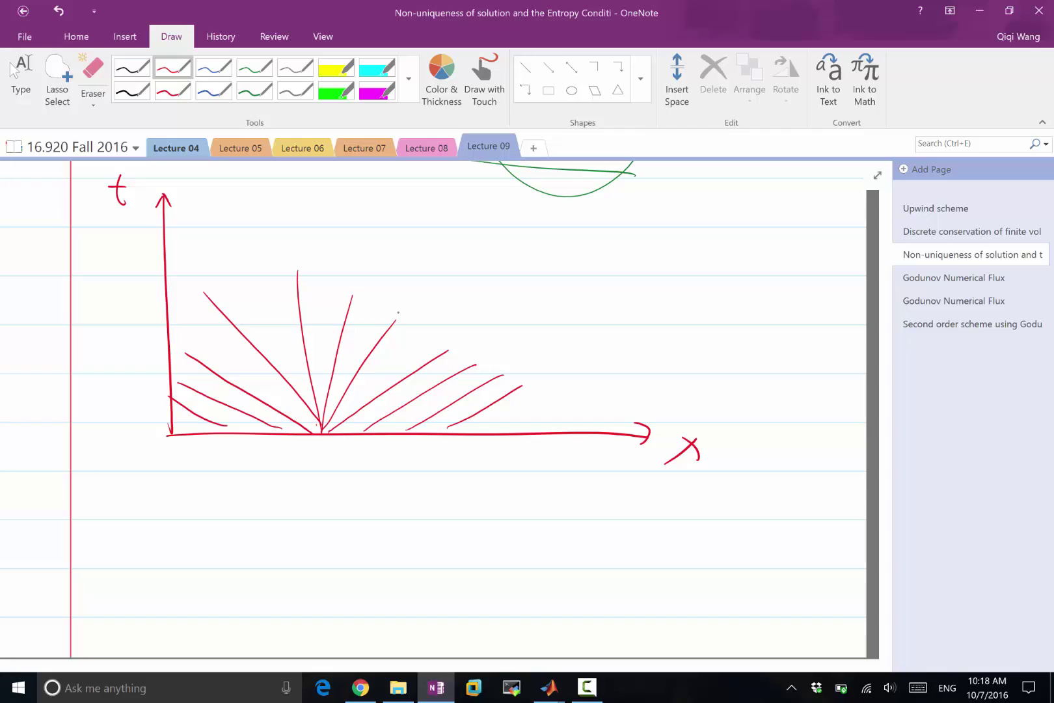
Draw a dashed red horizontal line across the characteristics at a later time
left_click_drag(166, 363, 304, 359)
left_click_drag(335, 364, 346, 365)
left_click_drag(374, 374, 440, 372)
left_click_drag(484, 369, 506, 368)
left_click_drag(546, 367, 551, 368)
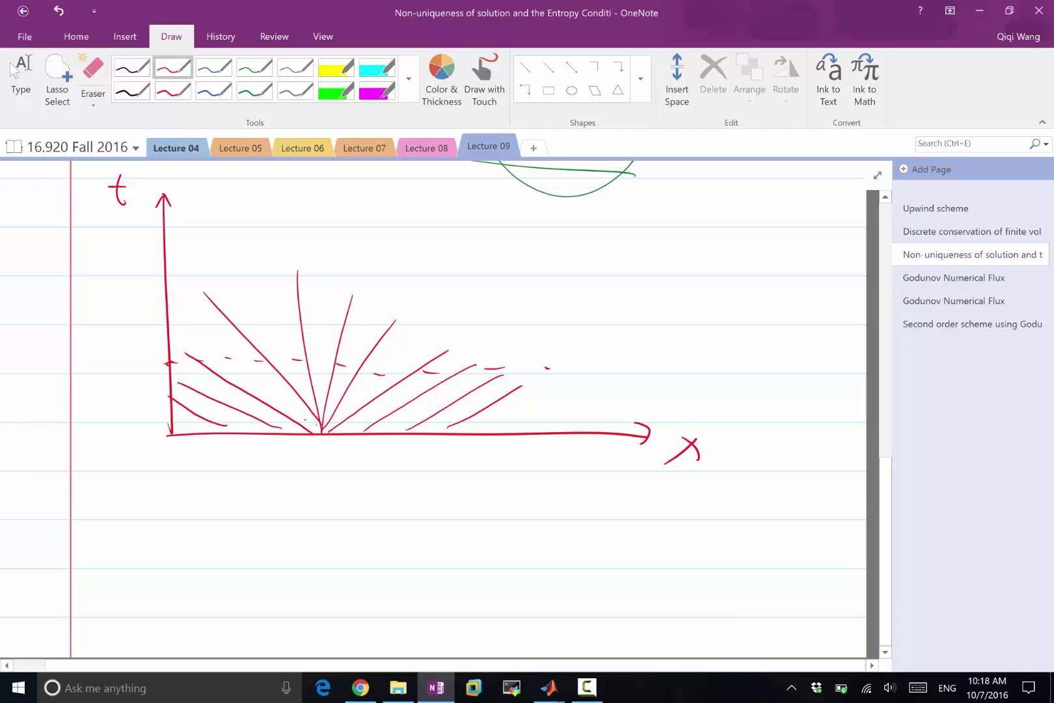
scroll(433, 409, "up", 6)
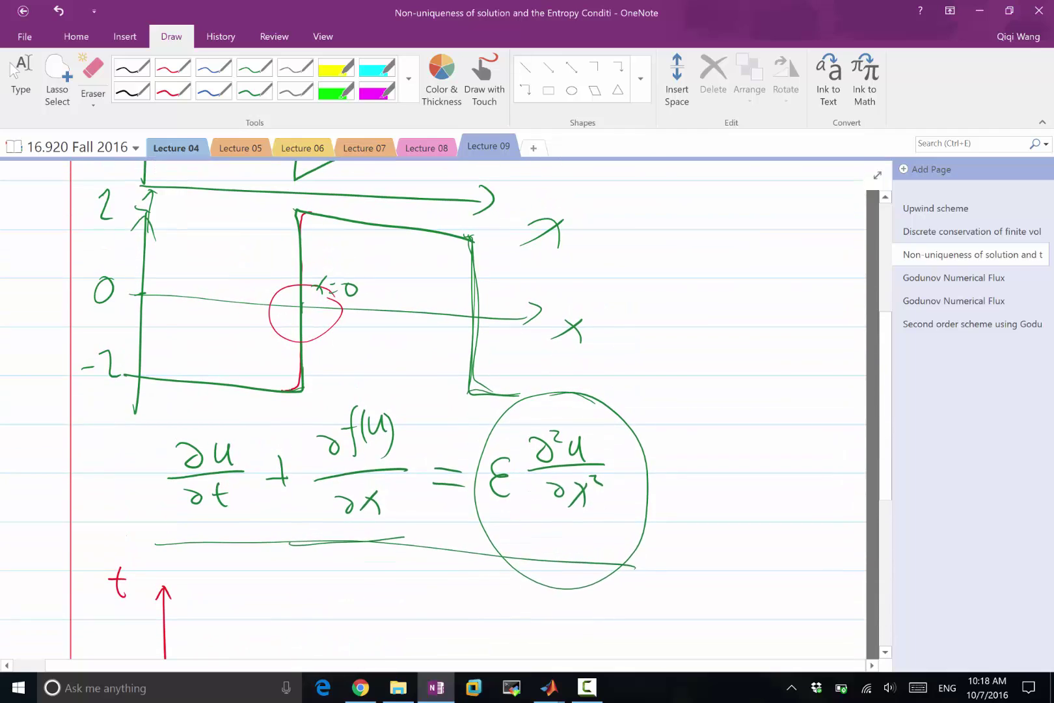
Trace a red smoothed ramp profile over the green step graph
left_click(13, 71)
left_click(172, 66)
mouse_move(133, 388)
left_mouse_down()
mouse_move(221, 392)
mouse_move(373, 240)
mouse_move(459, 247)
mouse_move(472, 383)
mouse_move(519, 409)
left_mouse_up()
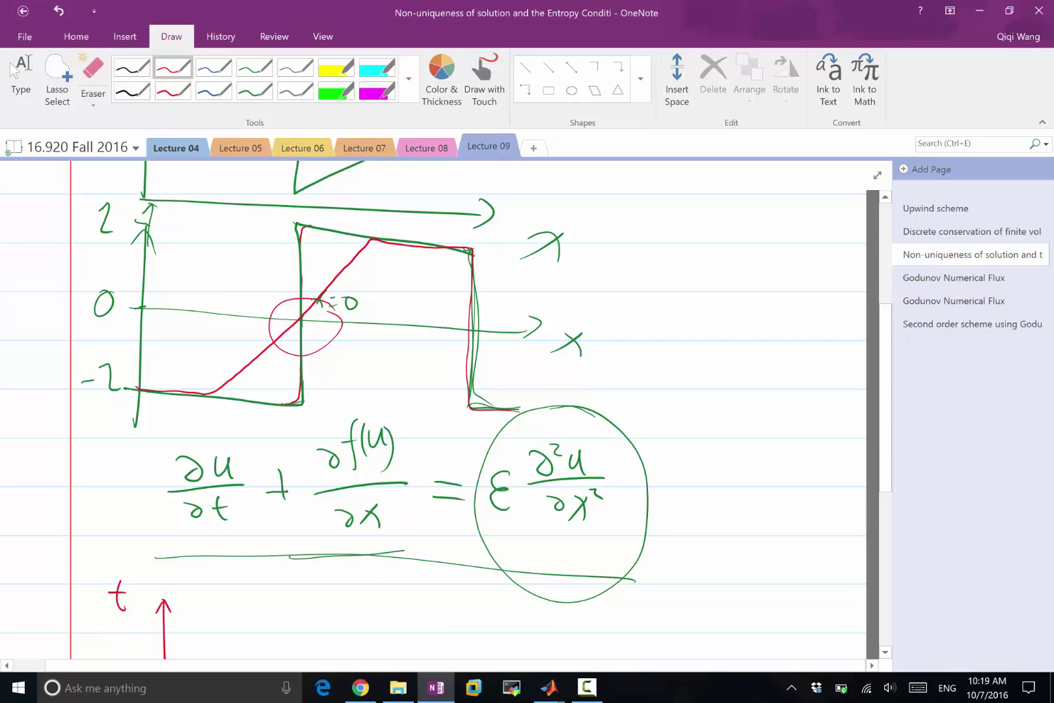
Mark the dashed line's left end and thicken its right part in red
scroll(433, 410, "down", 5)
left_click(21, 71)
left_click(172, 66)
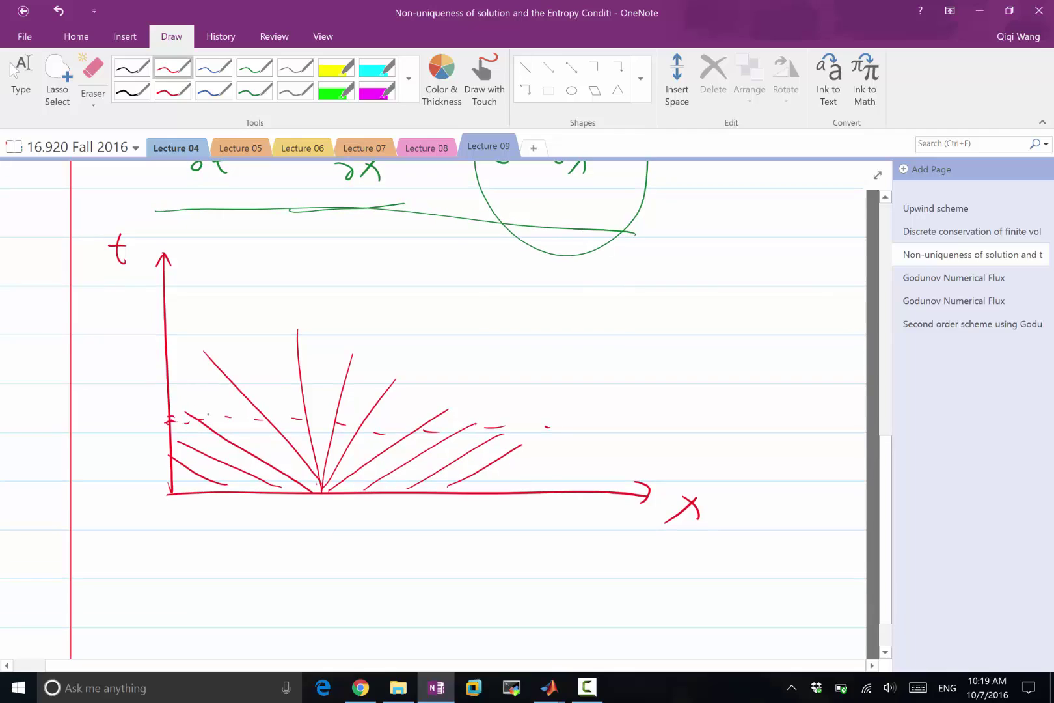
left_click_drag(170, 418, 188, 415)
left_click_drag(416, 429, 550, 426)
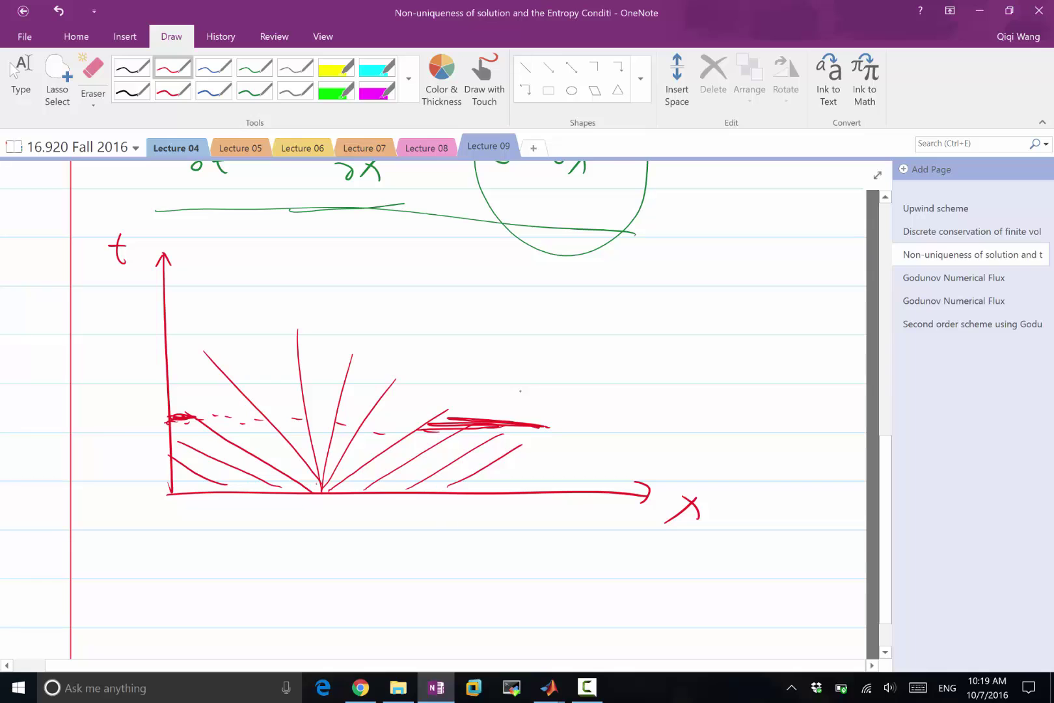
scroll(520, 390, "up", 5)
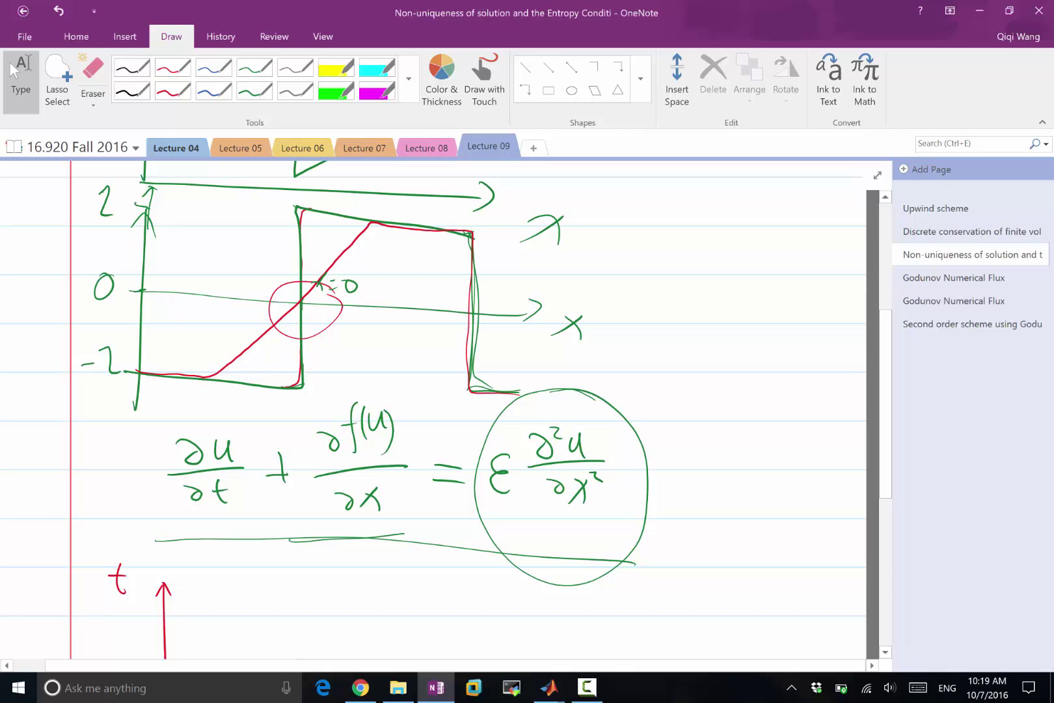
scroll(432, 410, "down", 2)
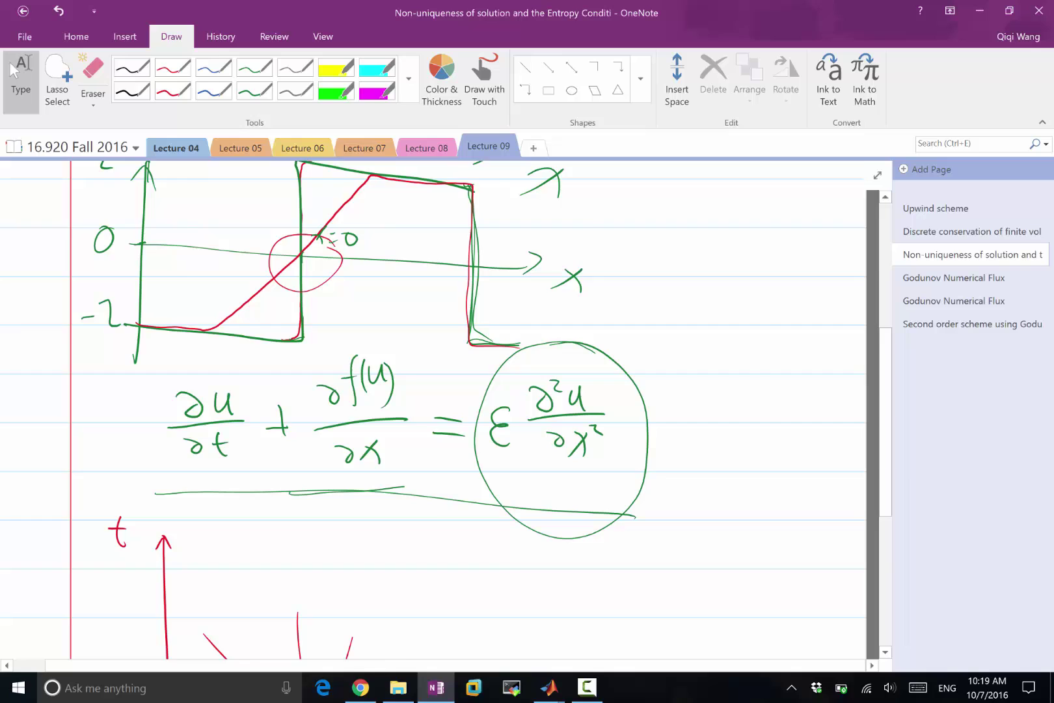
scroll(432, 410, "down", 2, "ctrl")
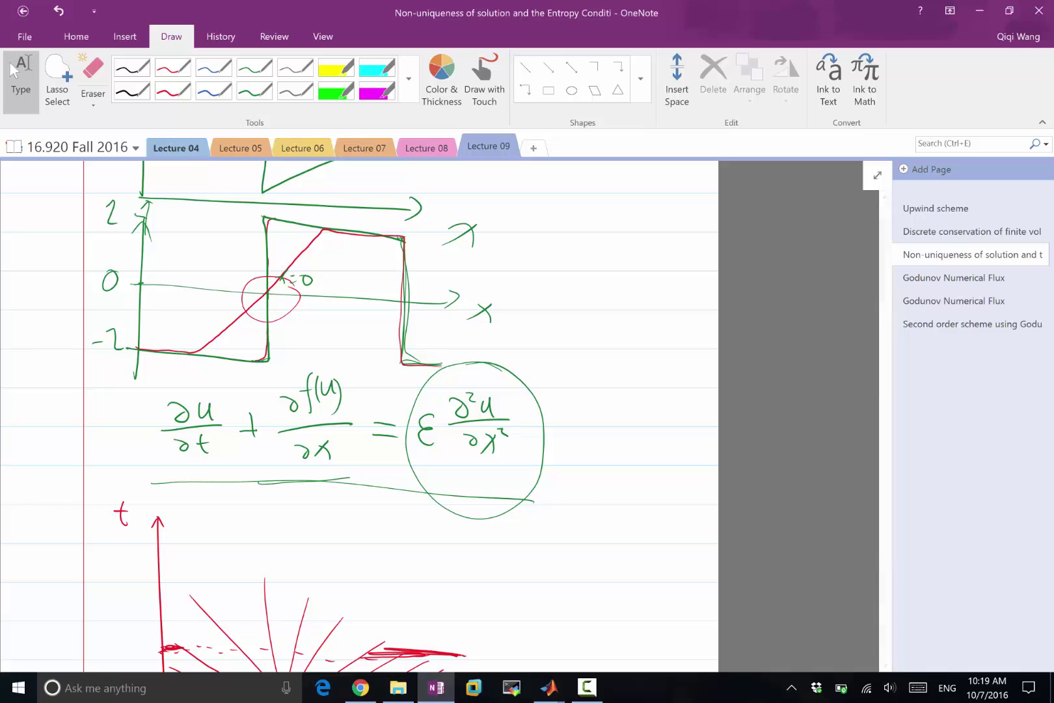
scroll(108, 523, "up", 3, "ctrl")
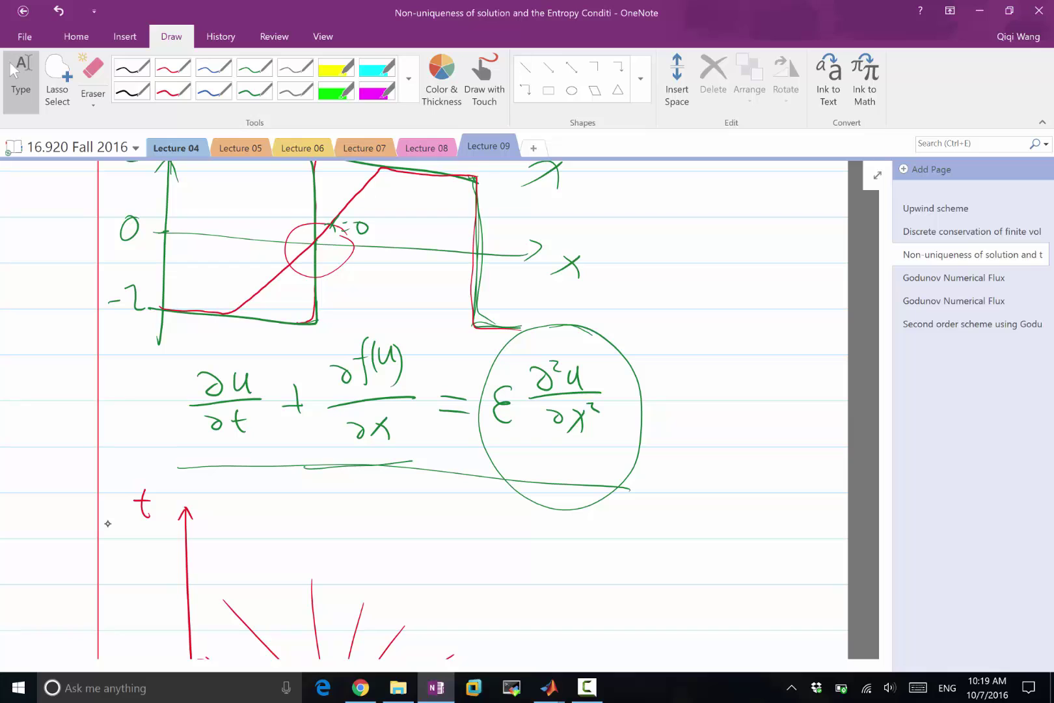
scroll(108, 523, "down", 3)
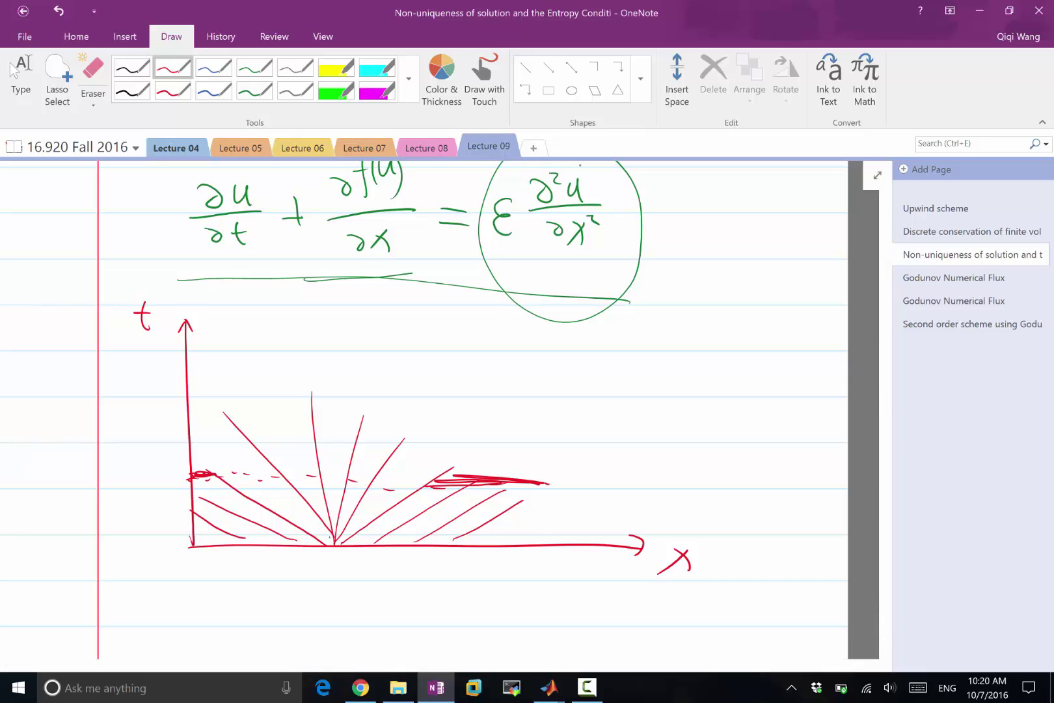
scroll(473, 410, "up", 4)
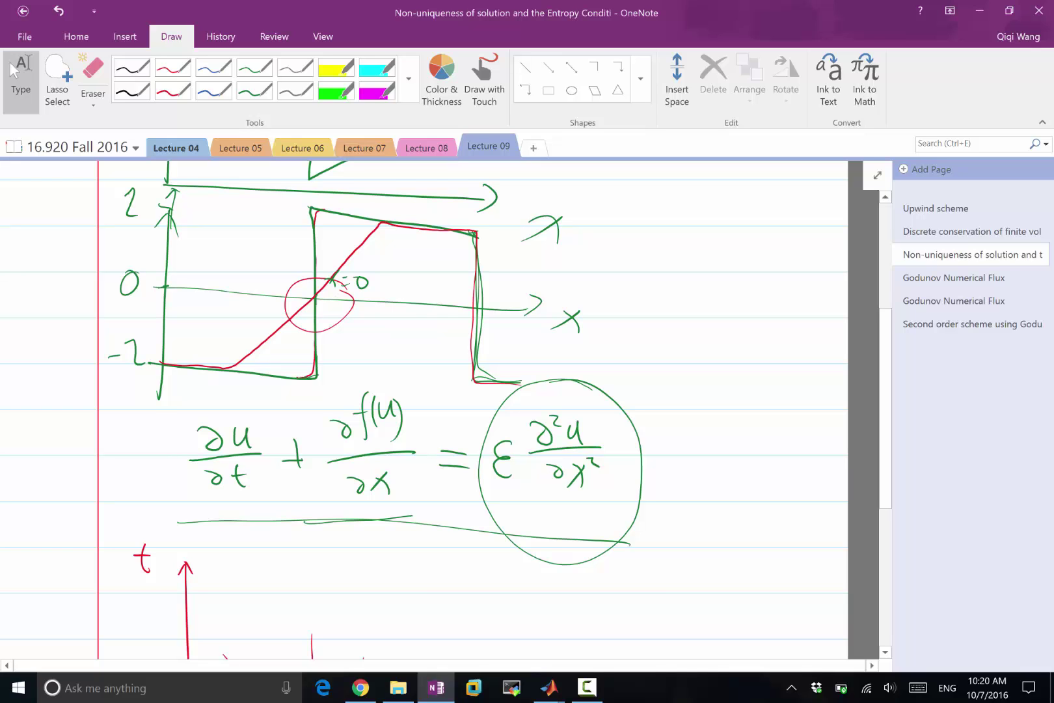
scroll(423, 410, "down", 8)
scroll(423, 410, "right", 3)
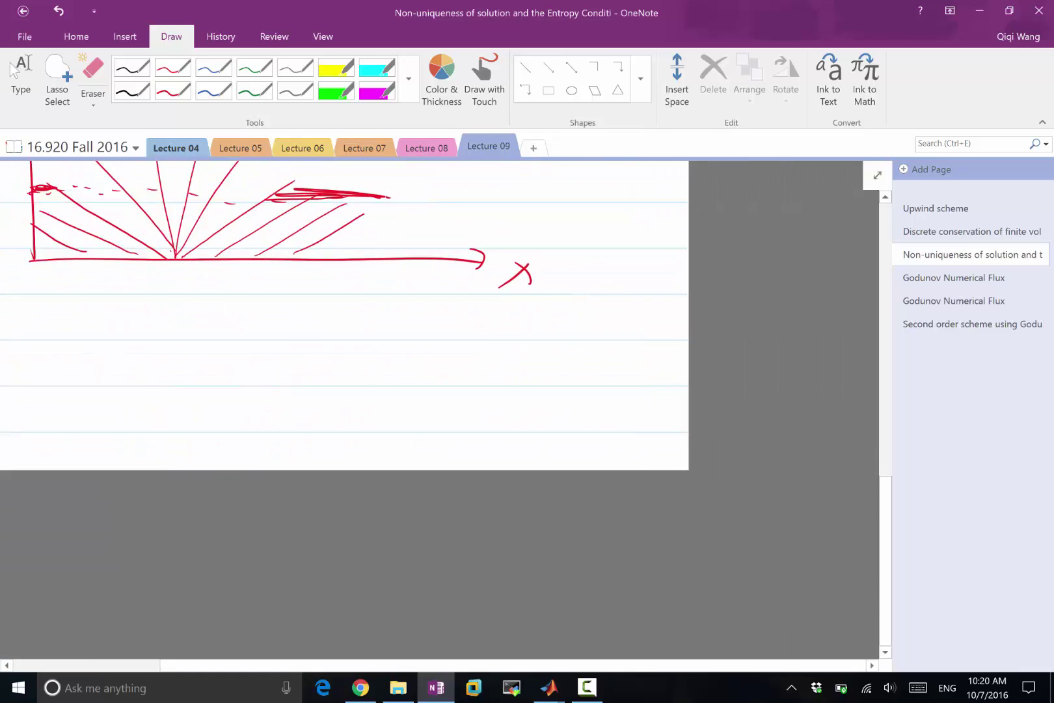
scroll(423, 410, "up", 3)
scroll(423, 410, "left", 3)
Draw a second red x-t axis pair below the fan diagram with a vertical discontinuity line
left_click(172, 67)
left_click_drag(197, 465, 195, 522)
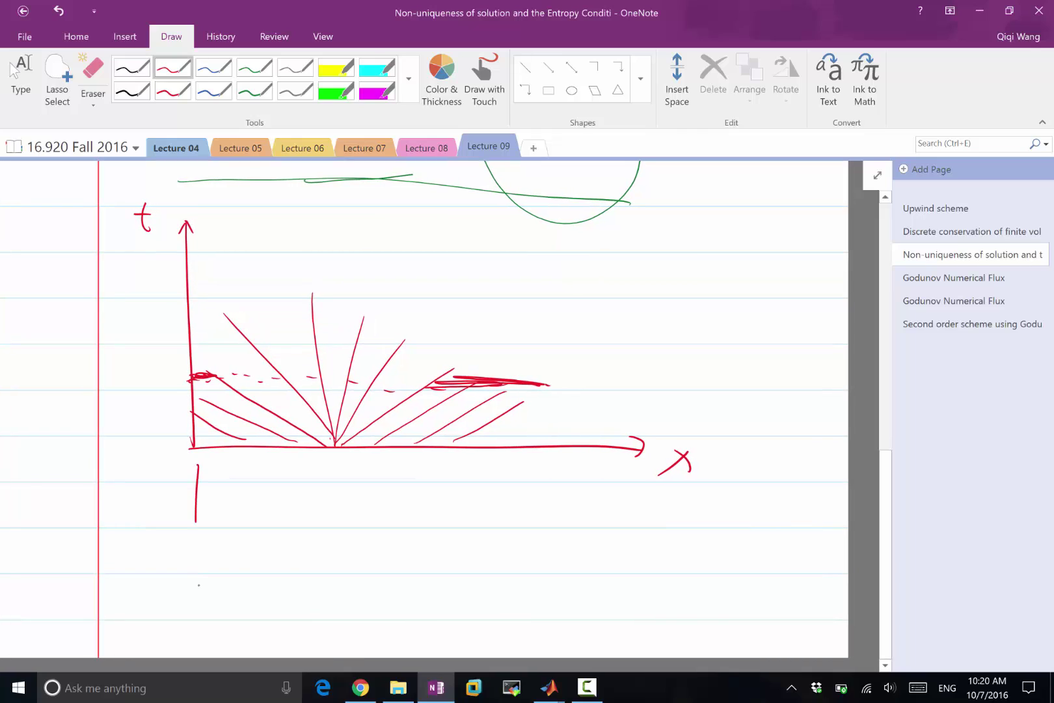
left_click_drag(198, 584, 199, 609)
mouse_move(188, 464)
left_mouse_down()
mouse_move(195, 457)
mouse_move(203, 469)
left_mouse_up()
mouse_move(191, 609)
left_mouse_down()
mouse_move(548, 619)
mouse_move(624, 619)
left_mouse_up()
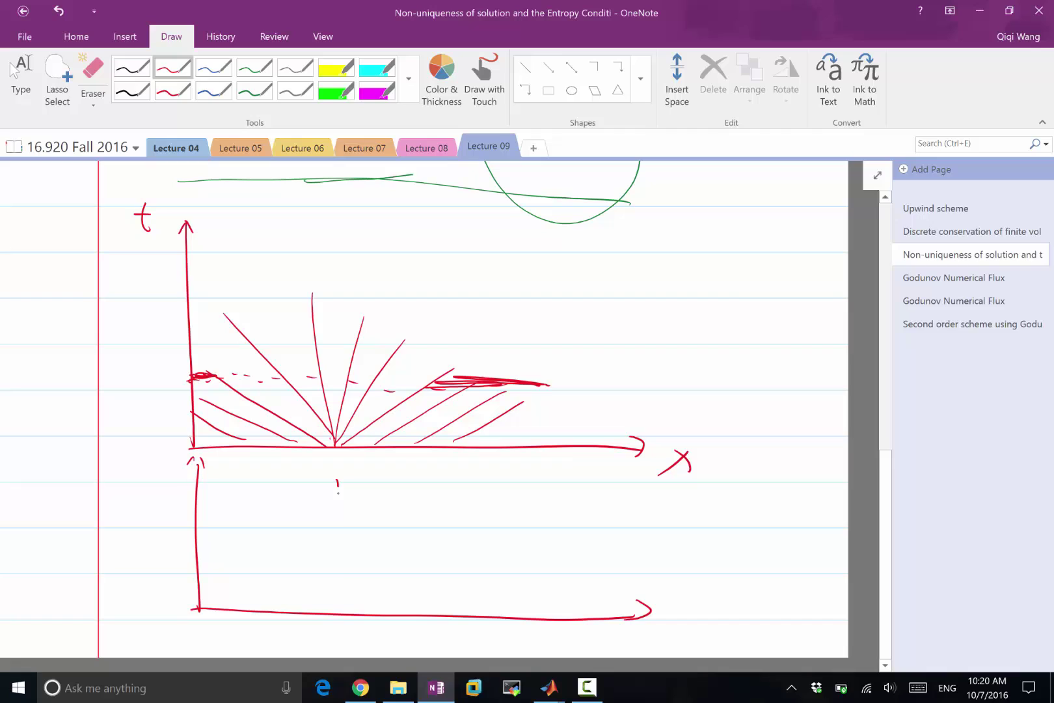
mouse_move(337, 482)
left_mouse_down()
mouse_move(342, 613)
mouse_move(209, 503)
left_mouse_up()
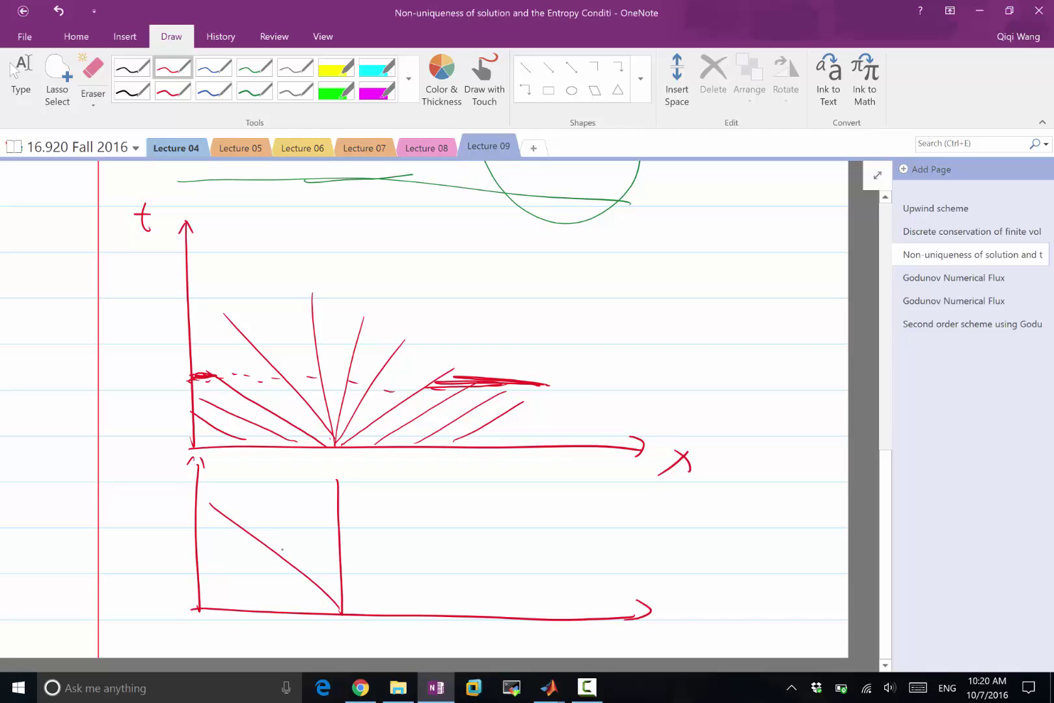
Sketch slanted characteristics on both sides running into the discontinuity
left_click_drag(334, 579, 237, 478)
left_click_drag(334, 537, 264, 467)
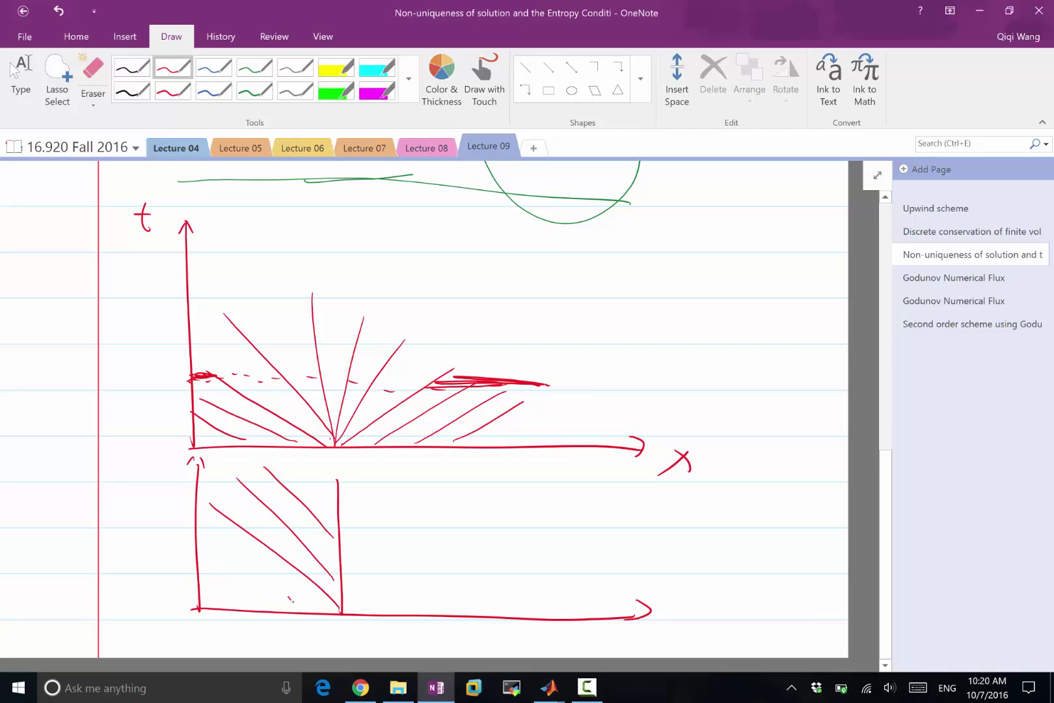
left_click_drag(291, 598, 203, 516)
left_click_drag(249, 599, 188, 549)
left_click_drag(343, 611, 493, 473)
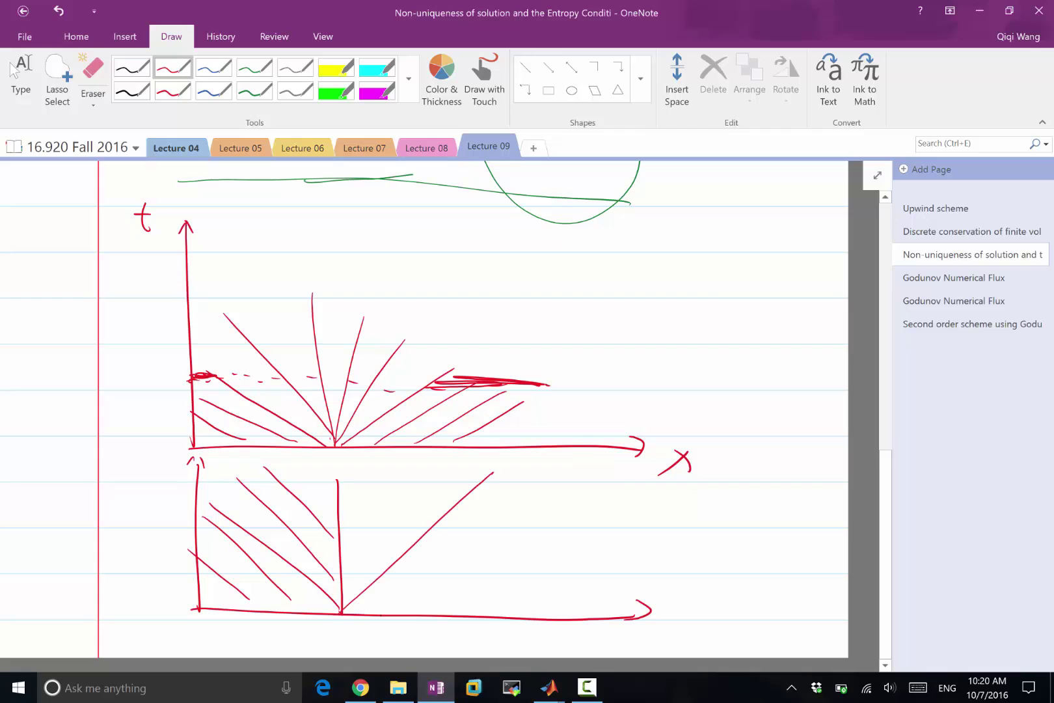
left_click_drag(384, 611, 522, 505)
left_click_drag(435, 610, 582, 513)
left_click_drag(499, 623, 615, 548)
left_click_drag(335, 559, 441, 464)
left_click_drag(339, 515, 396, 465)
left_click_drag(356, 569, 454, 483)
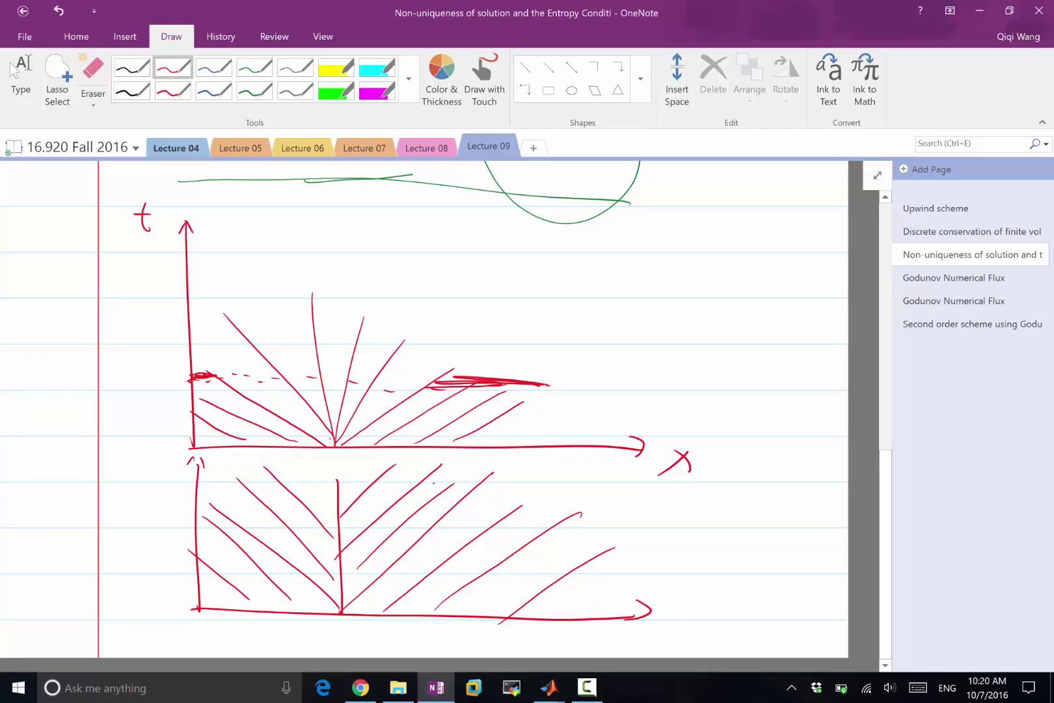
Add a second vertical discontinuity on the right with a characteristic meeting it
mouse_move(594, 463)
left_mouse_down()
mouse_move(607, 611)
mouse_move(630, 587)
mouse_move(674, 591)
mouse_move(593, 524)
mouse_move(691, 569)
mouse_move(570, 526)
mouse_move(587, 506)
left_mouse_up()
left_click_drag(515, 514, 594, 462)
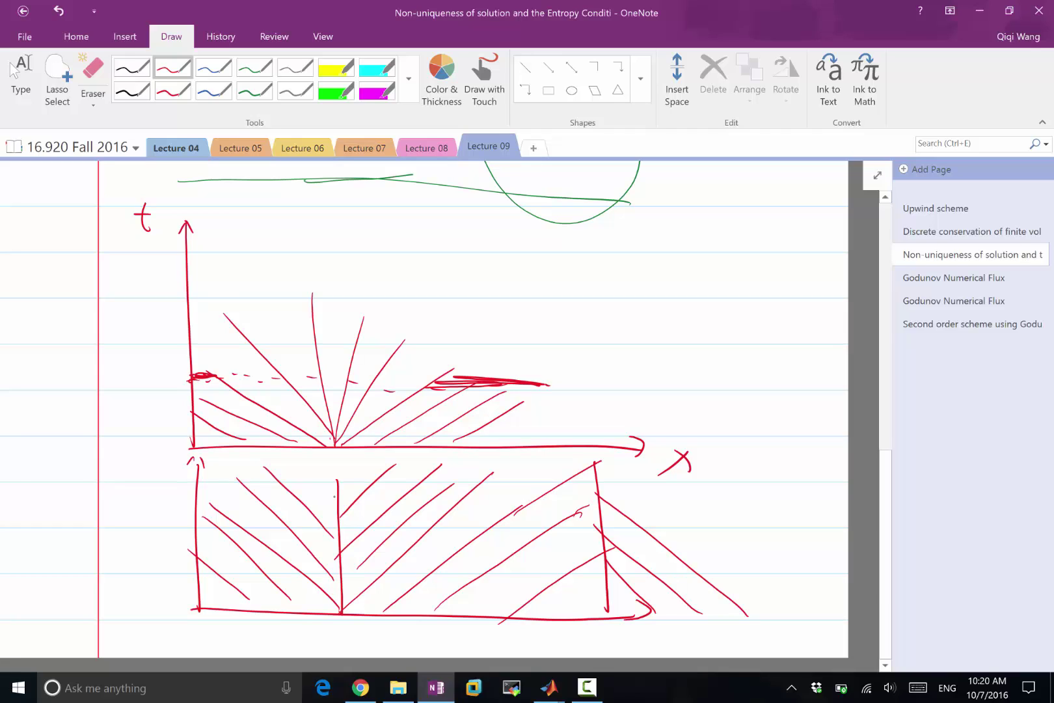
left_click_drag(299, 460, 339, 500)
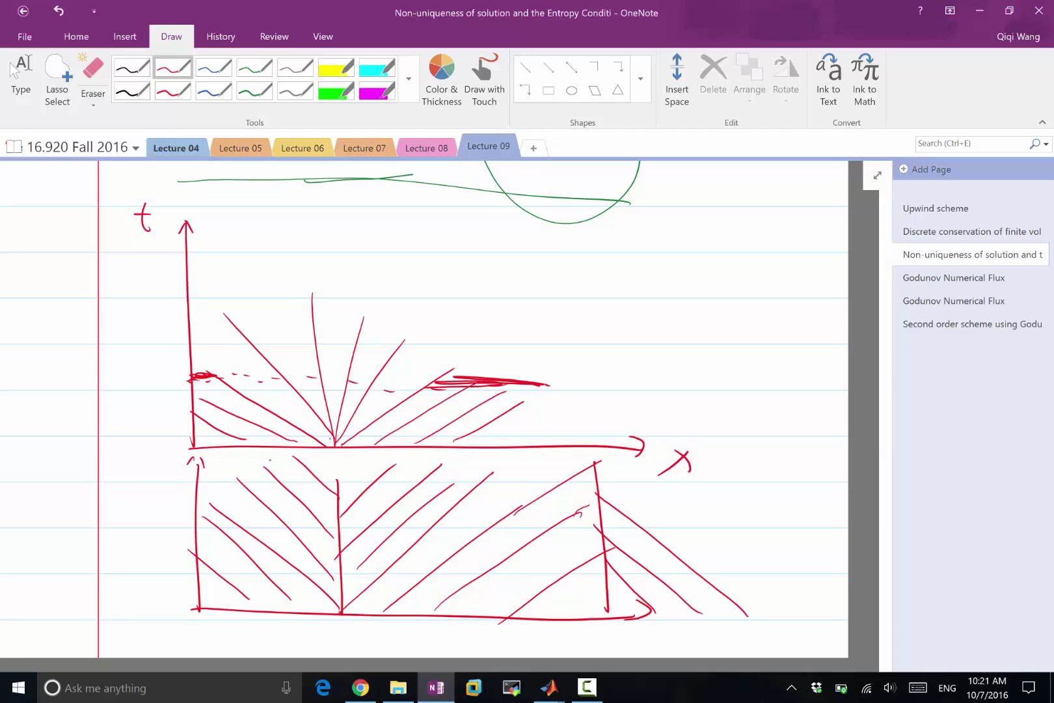
Circle the first vertical discontinuity line in the lower x–t diagram in green ink
left_click(253, 67)
mouse_move(352, 467)
left_mouse_down()
mouse_move(308, 565)
mouse_move(364, 626)
mouse_move(356, 466)
mouse_move(361, 488)
mouse_move(382, 499)
left_mouse_up()
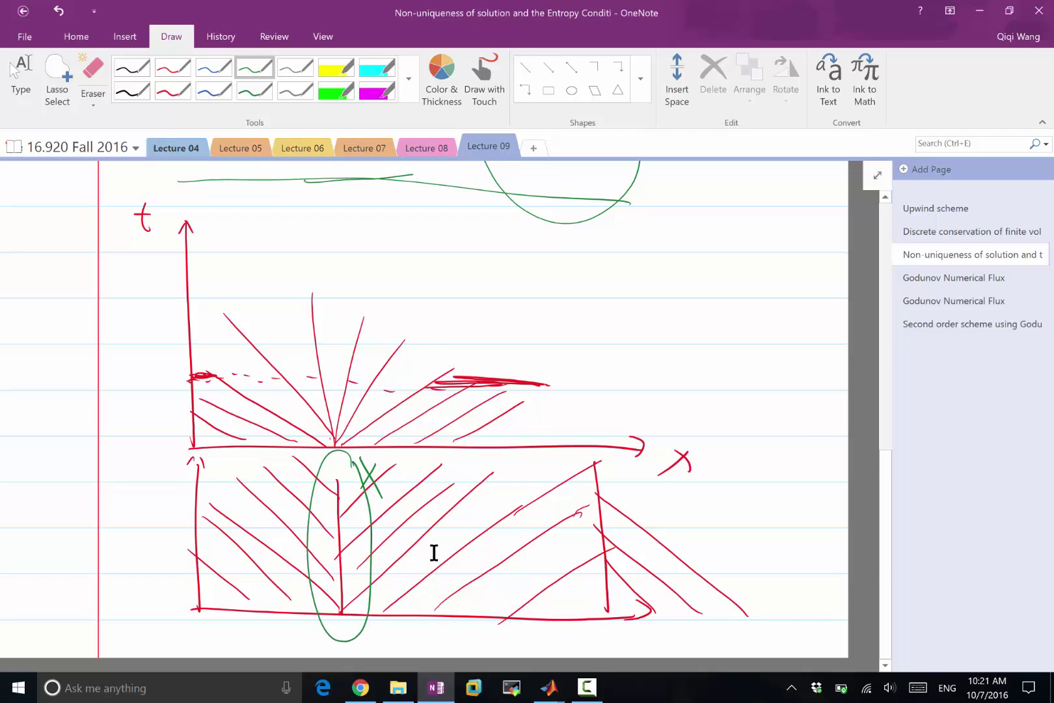